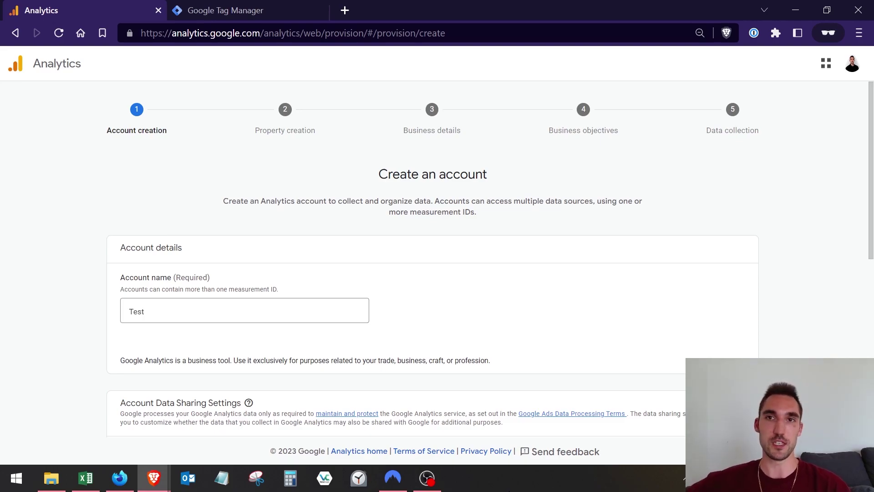
left_click(298, 314)
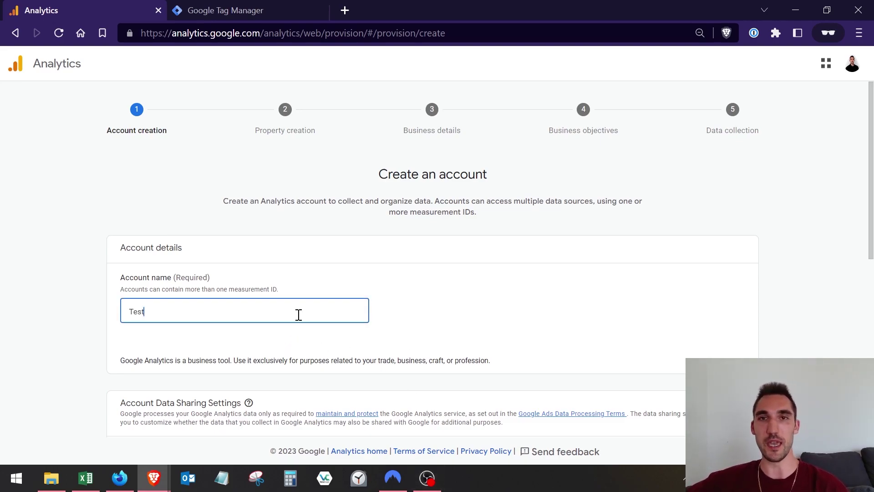
left_click(455, 303)
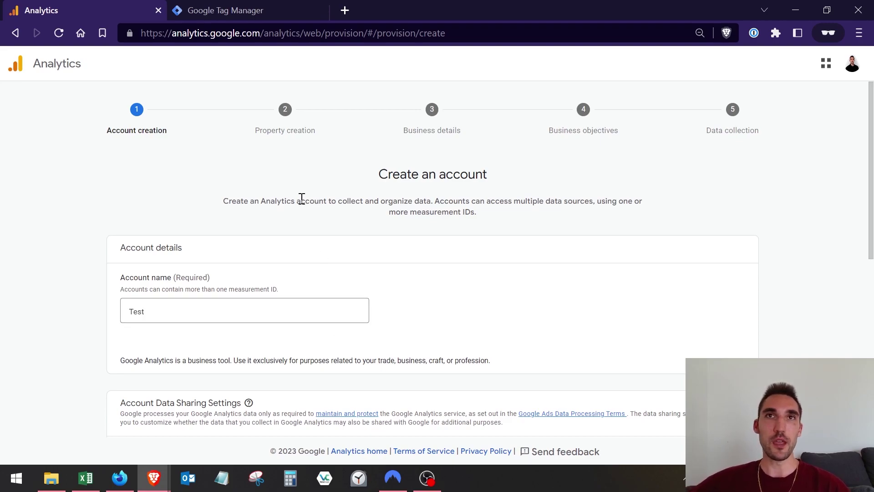
Load the Google Analytics start page at analytics.google.com instead of the account creation address
left_click(250, 34)
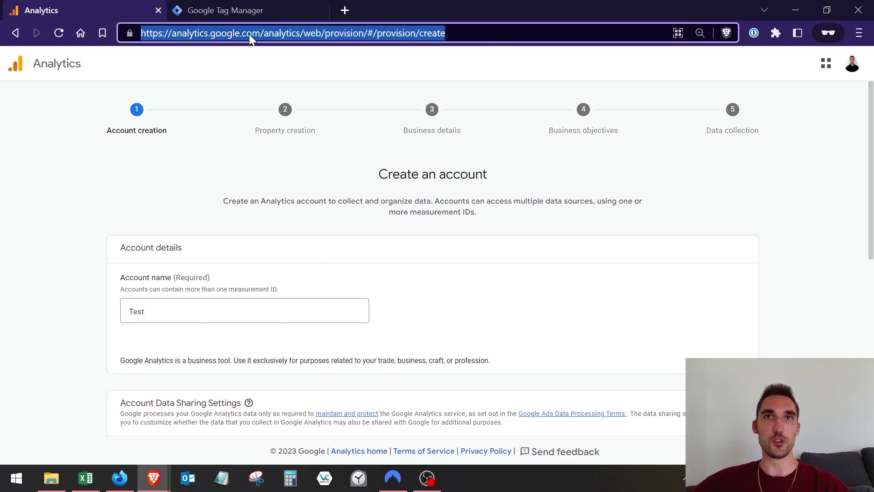
left_click(250, 34)
left_click_drag(263, 34, 511, 36)
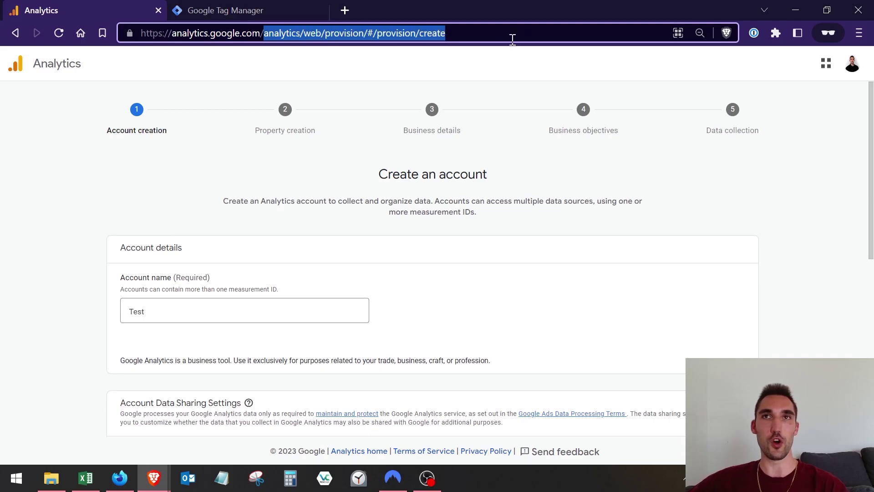
key("BackSpace")
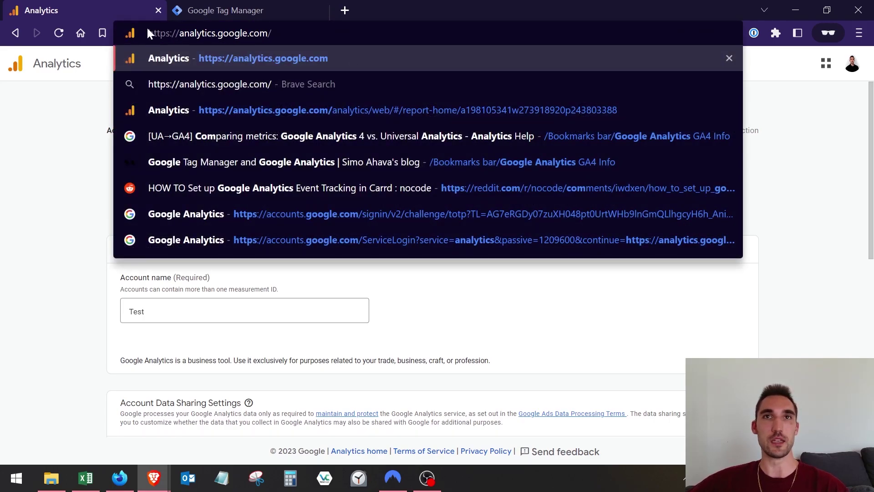
key("Return")
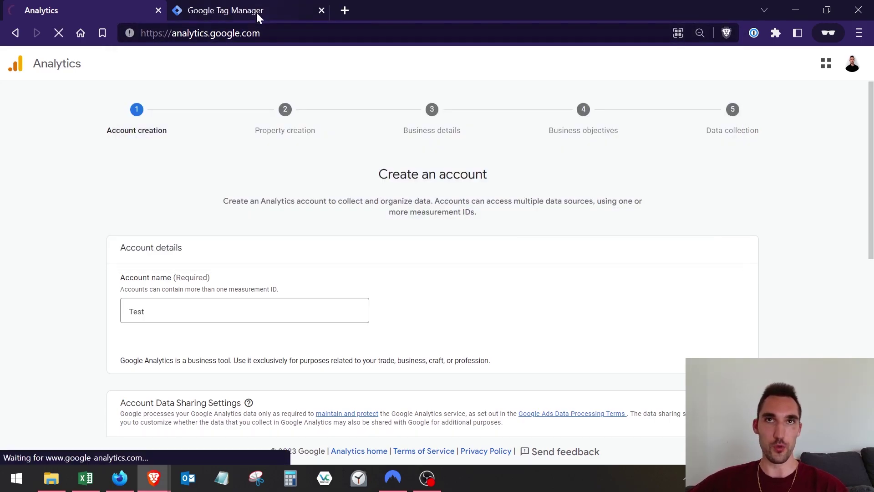
Switch to Google Tag Manager and load its start page at tagmanager.google.com
left_click(256, 12)
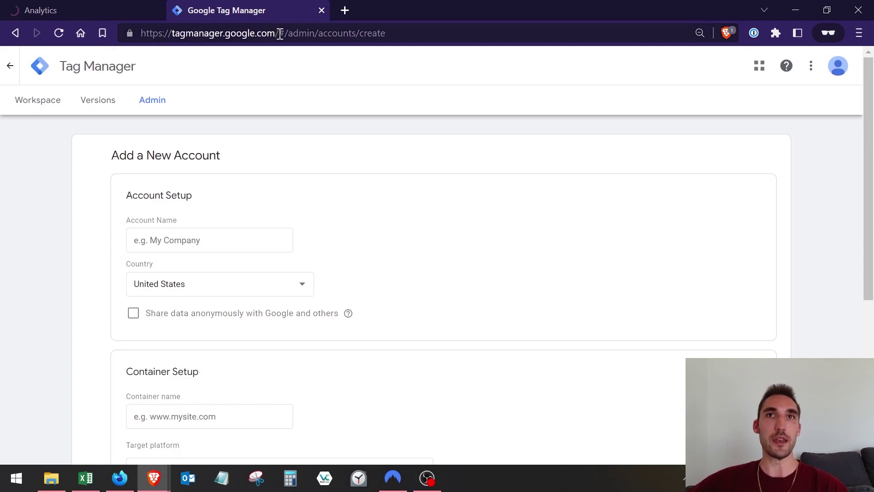
left_click_drag(279, 33, 461, 33)
key("BackSpace")
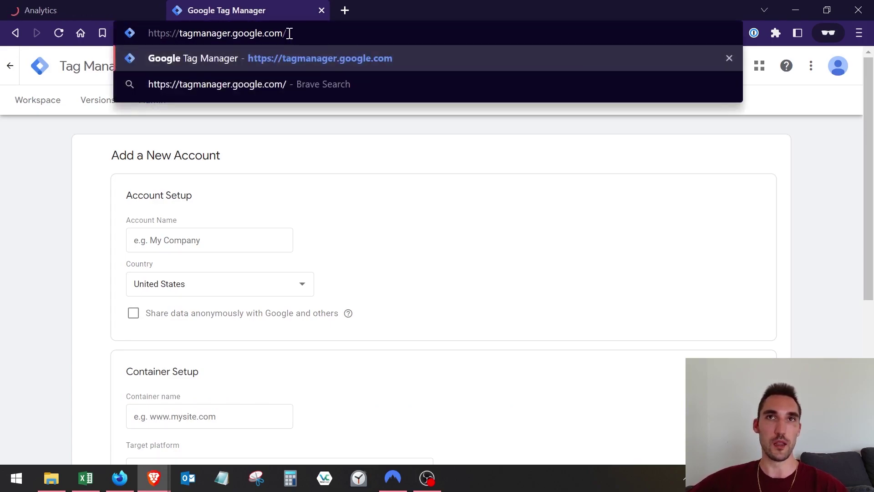
left_click_drag(287, 33, 142, 32)
left_click(327, 119)
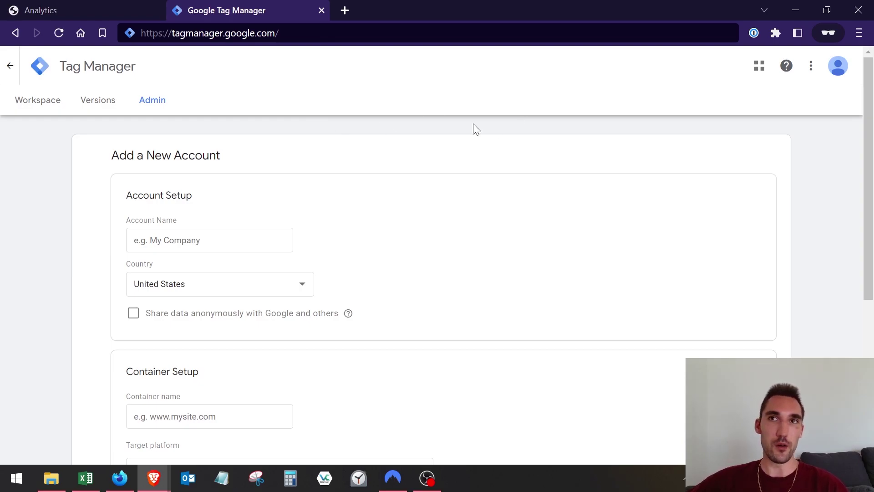
scroll(189, 118, "down", 5)
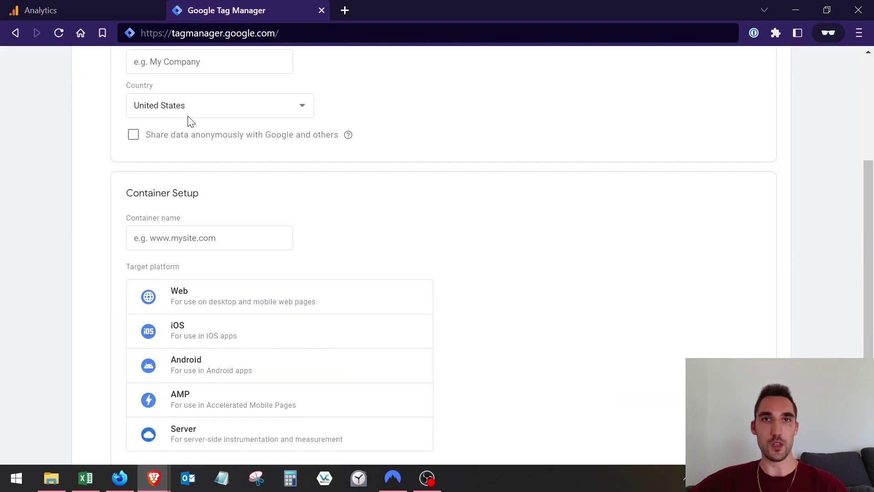
scroll(184, 198, "up", 5)
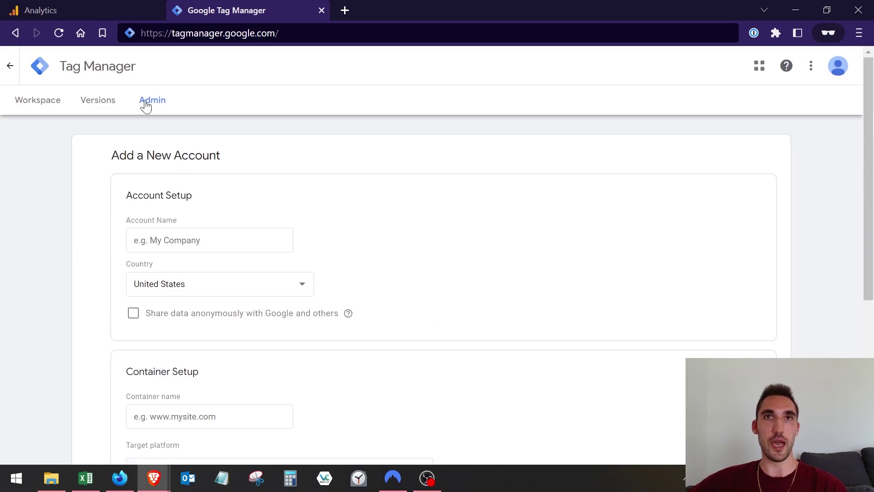
left_click(248, 32)
key("Return")
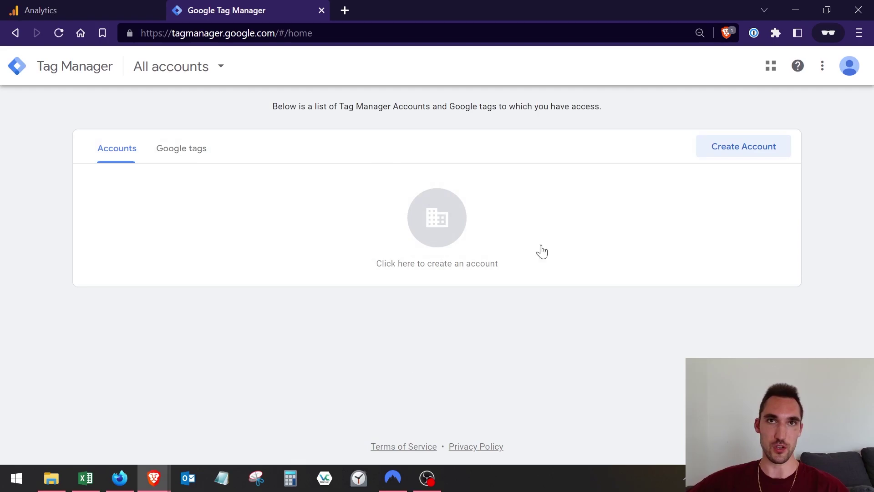
Return to Google Analytics, start the account setup and name the new account Test
left_click(49, 9)
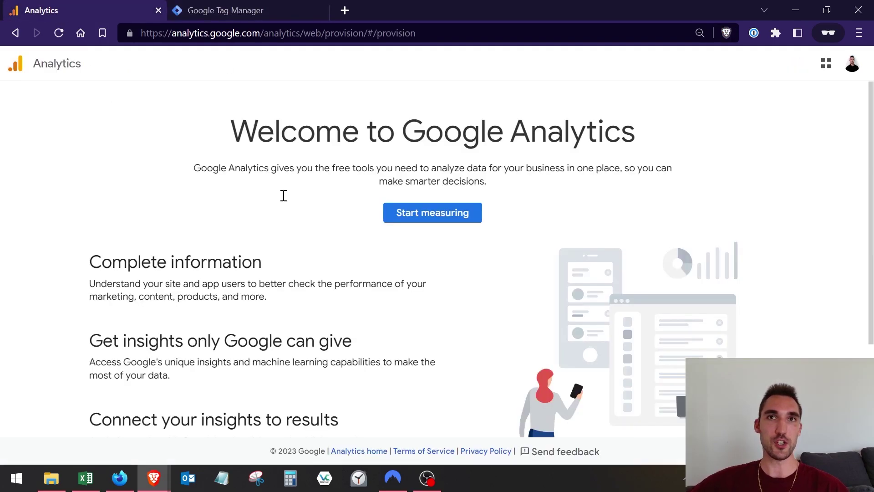
left_click(464, 217)
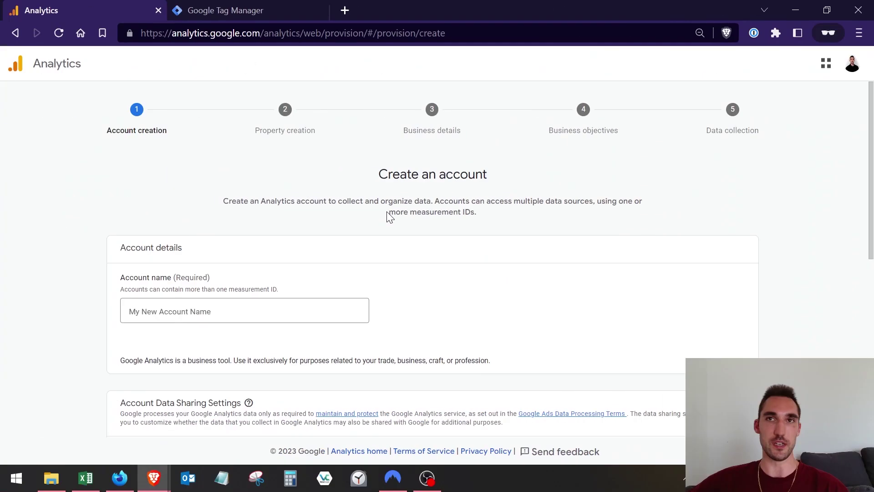
scroll(388, 214, "down", 2)
scroll(388, 217, "up", 2)
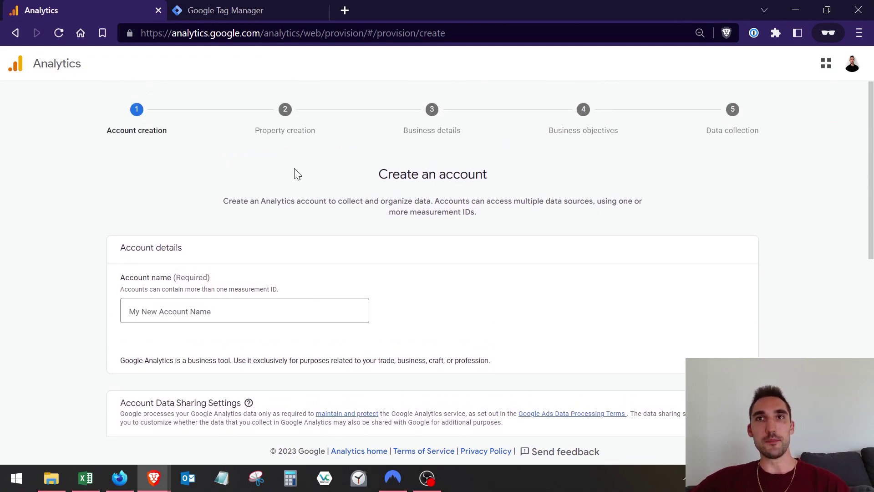
scroll(223, 164, "down", 5)
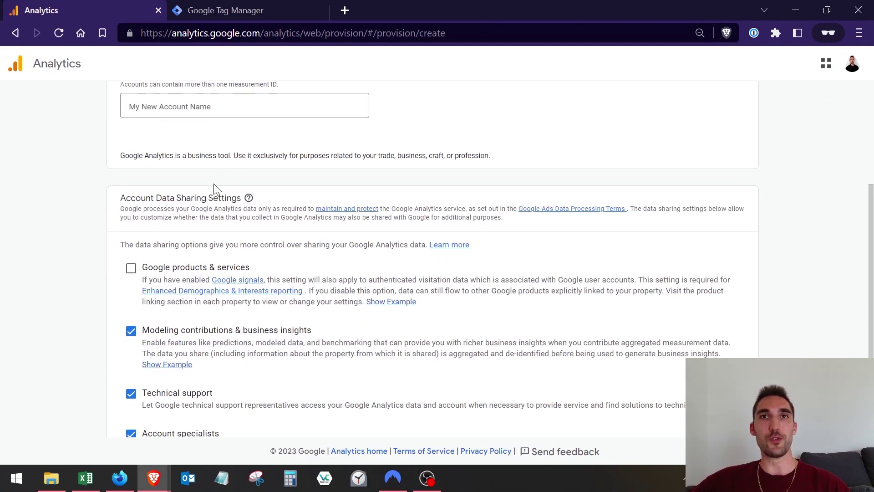
scroll(264, 297, "down", 3)
scroll(272, 274, "up", 8)
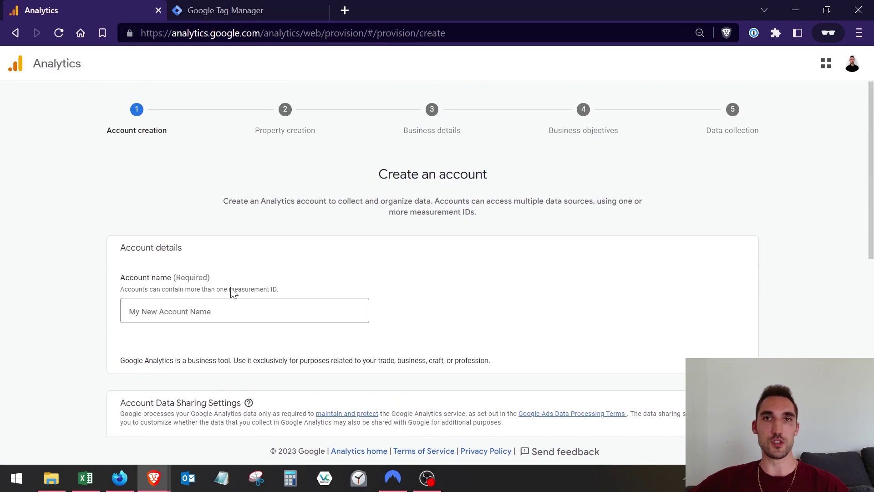
left_click(232, 313)
type("Test")
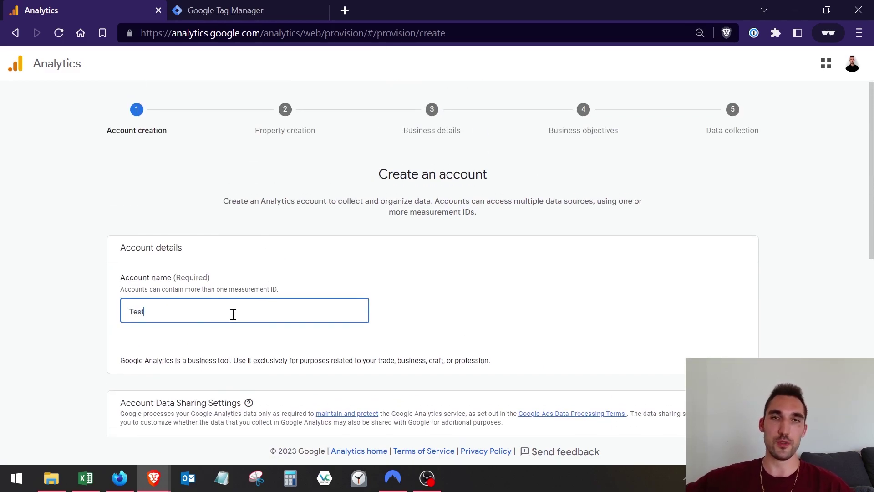
Enable data sharing for Google products & services and continue to property creation
scroll(195, 287, "down", 3)
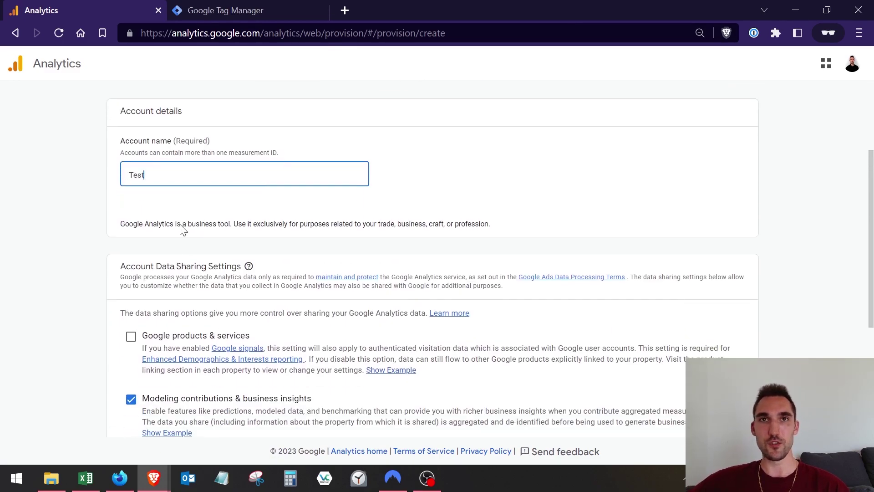
left_click(191, 251)
scroll(191, 251, "down", 3)
left_click(131, 199)
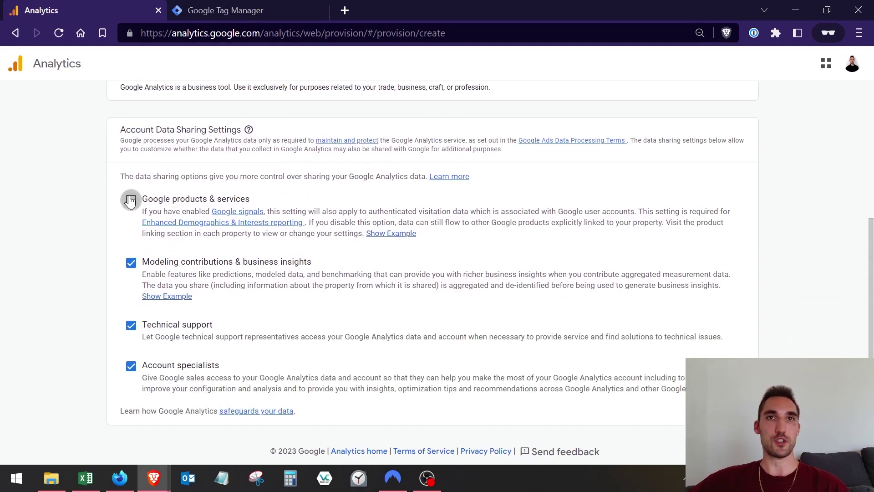
scroll(184, 259, "down", 2)
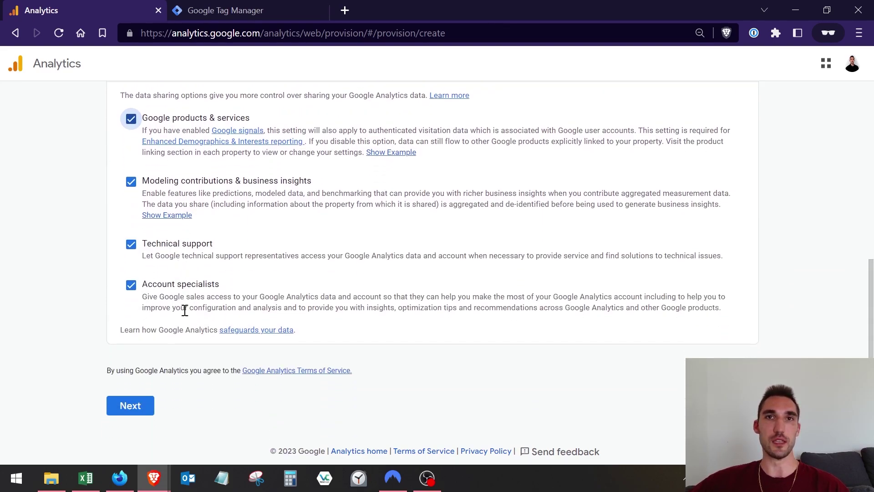
left_click(145, 406)
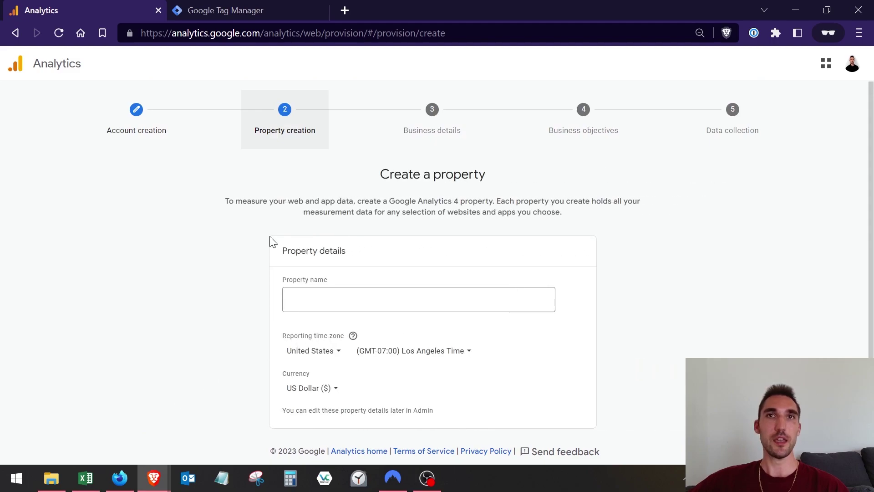
Name the new Google Analytics 4 property Test
scroll(330, 320, "down", 2)
left_click(328, 234)
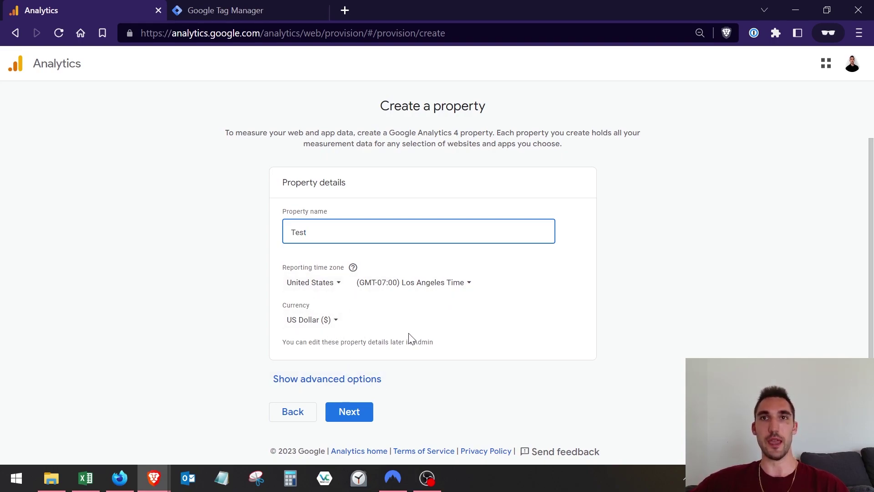
scroll(405, 346, "down", 1)
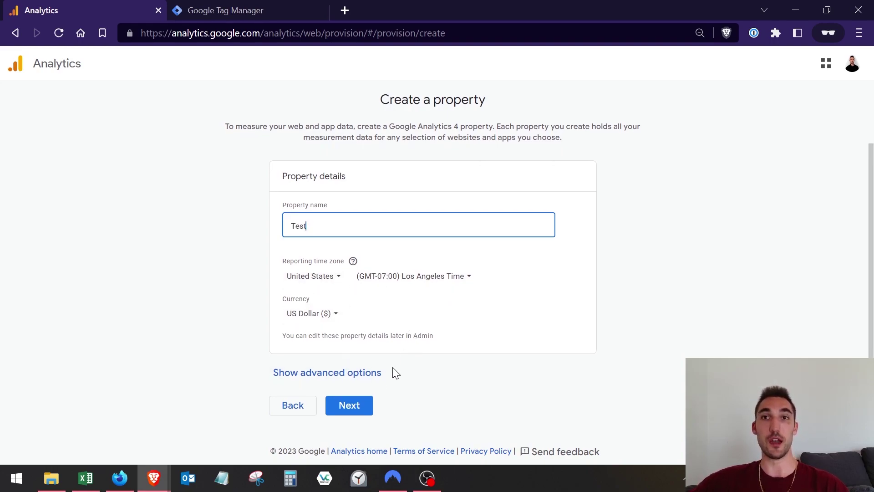
Show the advanced property options, examine the option for creating a Universal Analytics property, and hide them again
left_click(357, 372)
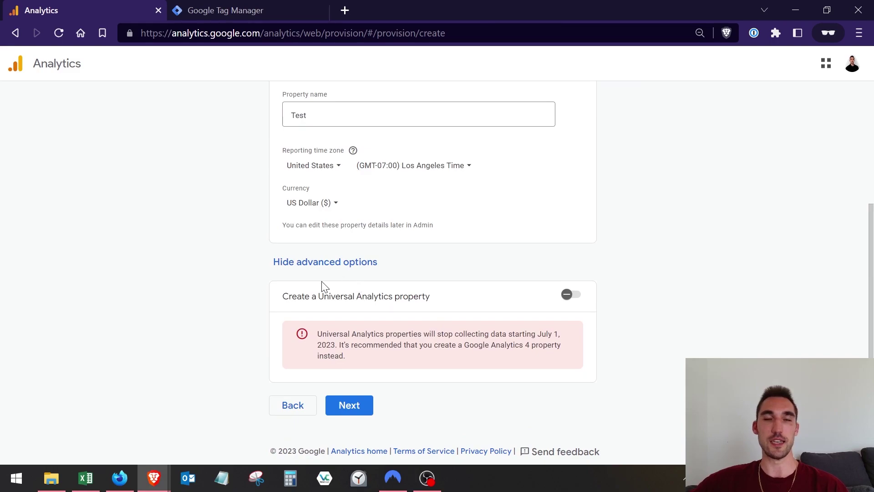
left_click_drag(289, 298, 471, 302)
left_click(458, 309)
left_click(287, 296)
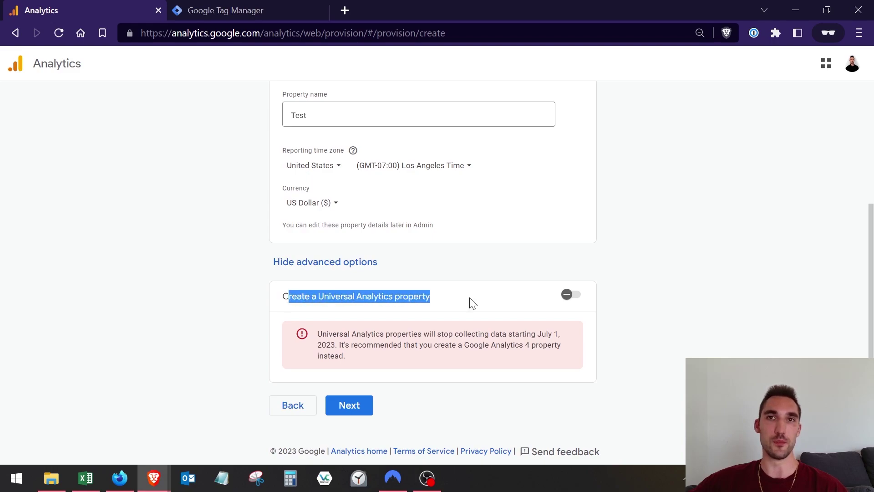
left_click(472, 303)
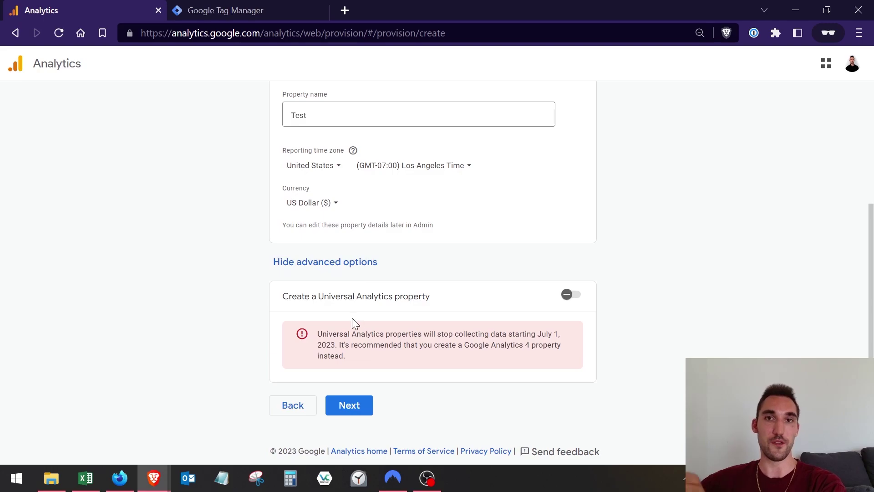
left_click(339, 272)
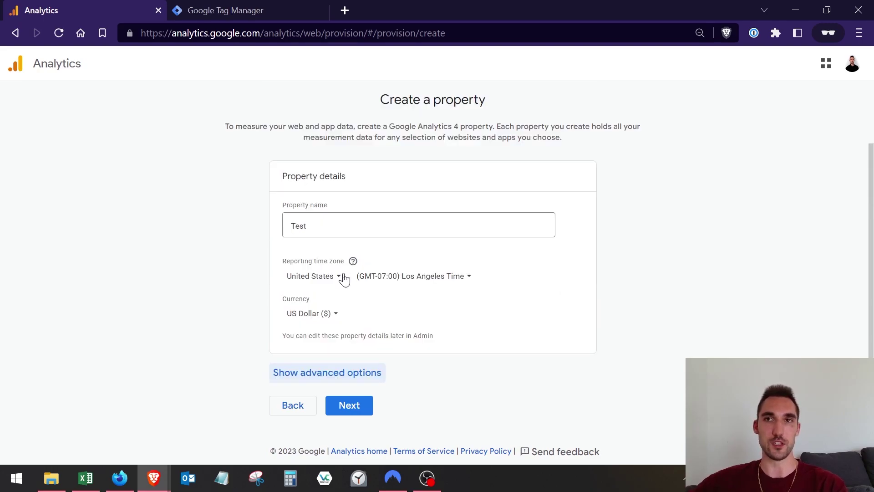
Proceed to the business details, set the industry to Business & Industrial and the size to Small, and continue to business objectives
left_click(349, 405)
scroll(378, 265, "down", 1)
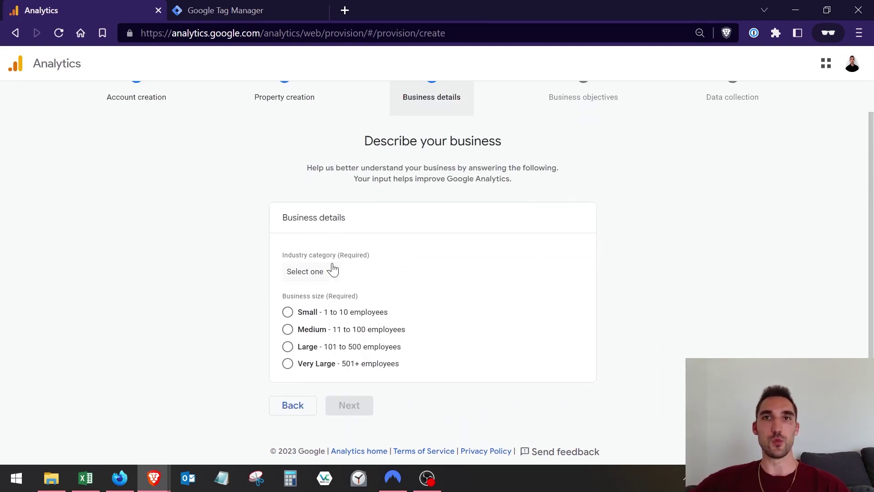
left_click(310, 273)
left_click(359, 147)
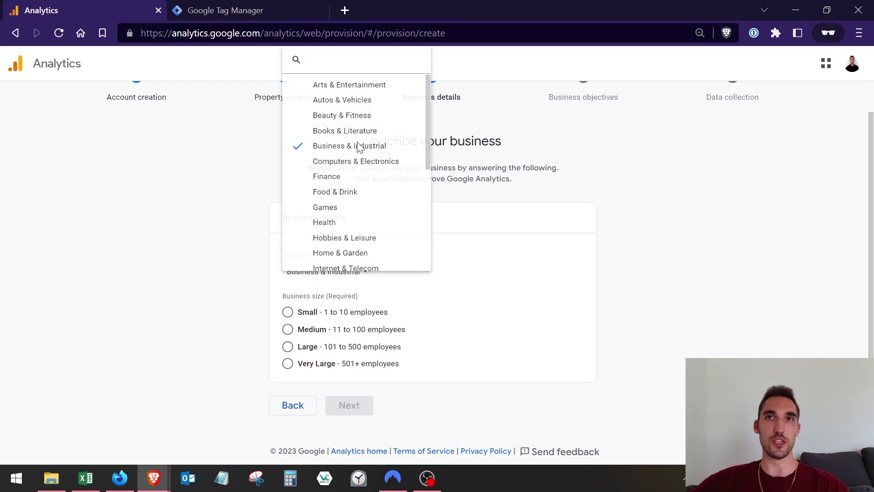
left_click(288, 312)
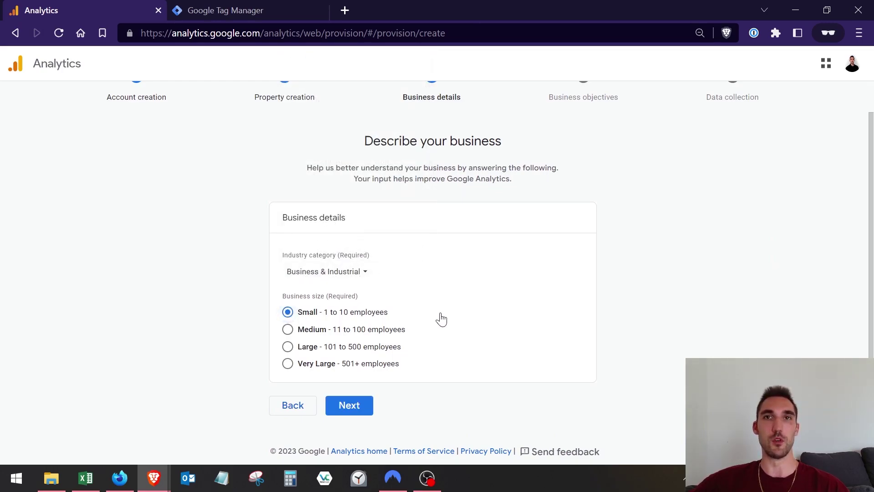
left_click(358, 410)
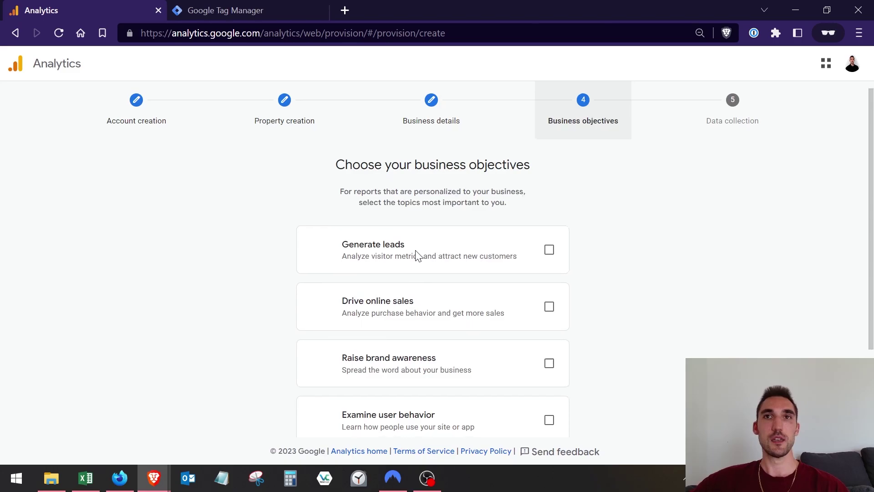
Select Generate leads as a business objective
scroll(417, 255, "down", 3)
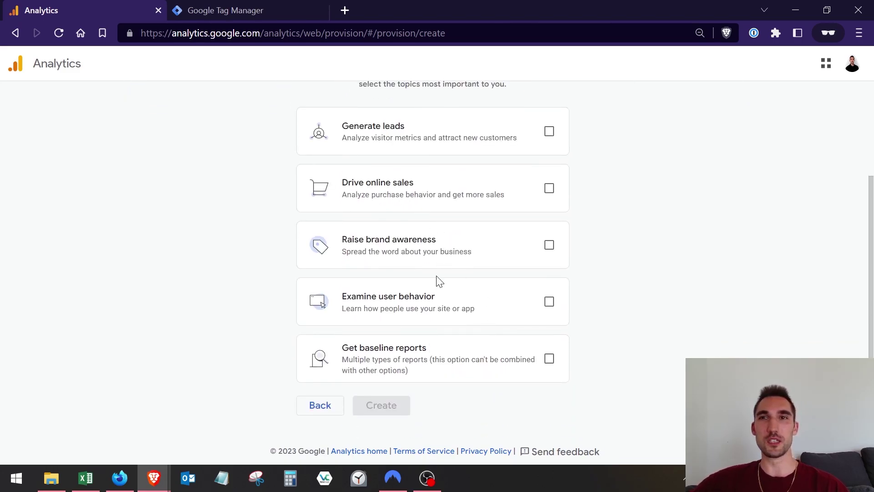
scroll(449, 319, "up", 2)
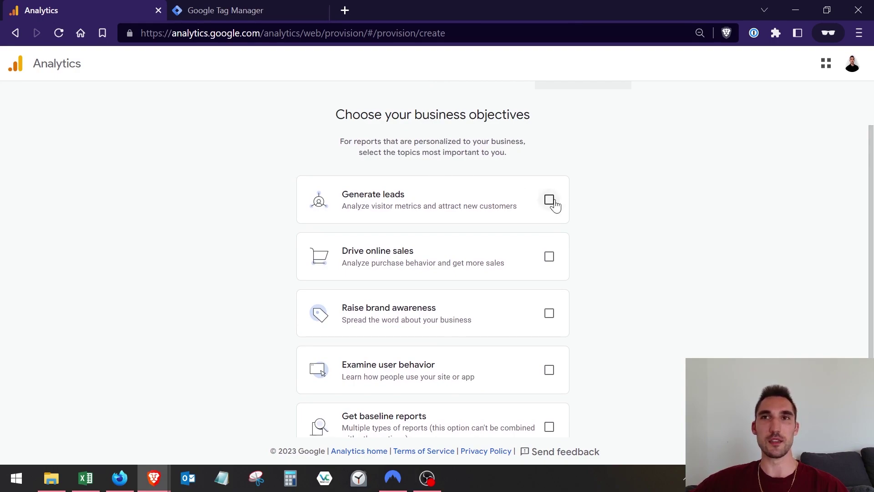
left_click(549, 200)
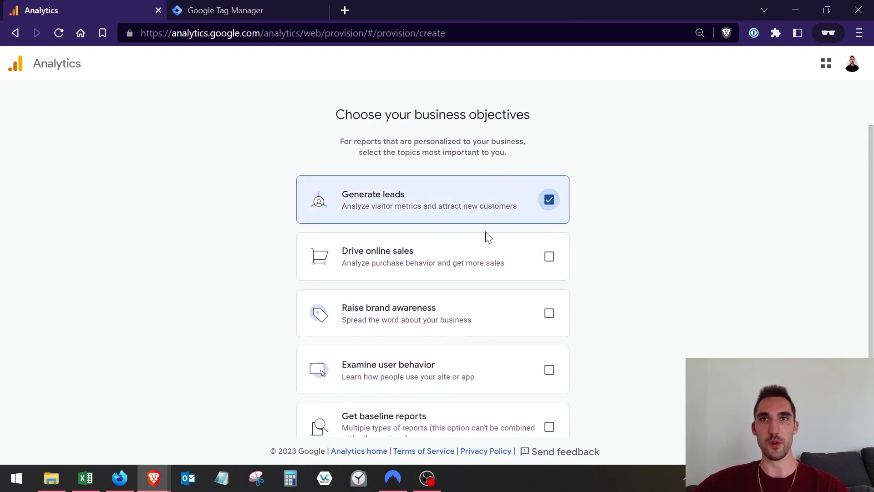
Finish the business objectives and accept the Google Analytics terms, including the Data Processing Terms and the Measurement Controller-Controller Data Protection Terms
scroll(444, 202, "down", 2)
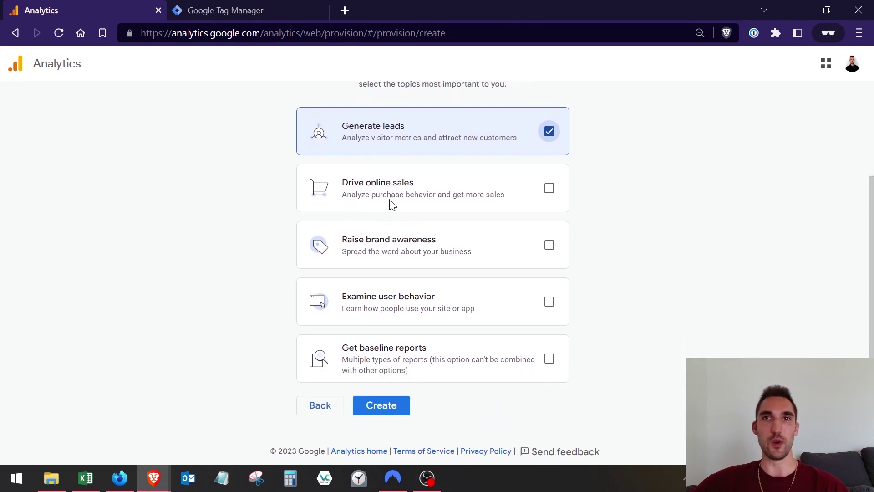
left_click(403, 404)
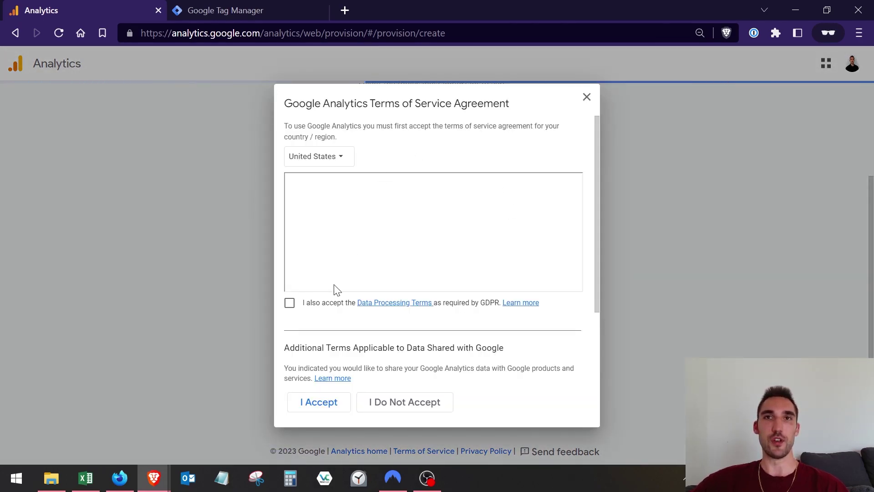
left_click(290, 303)
scroll(322, 189, "down", 5)
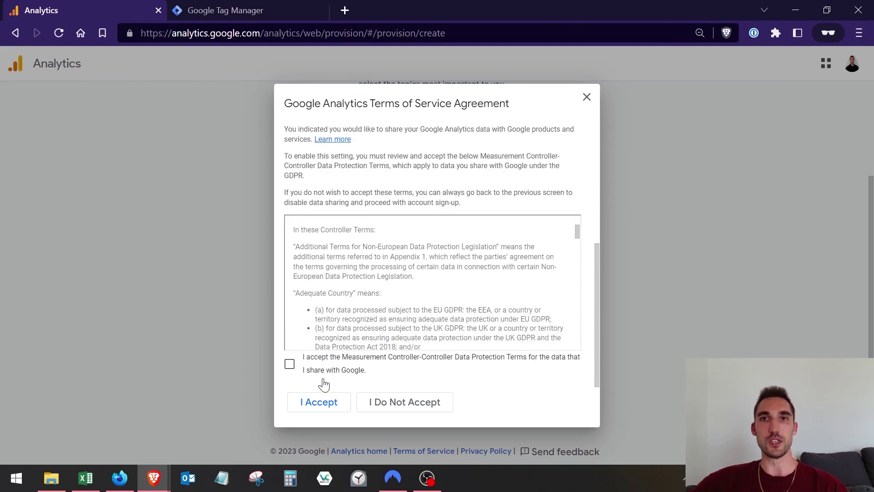
left_click(335, 406)
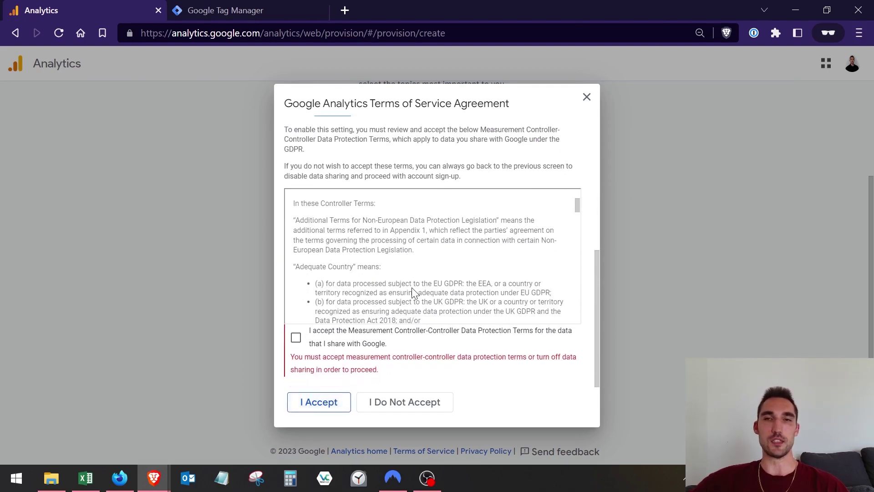
left_click(296, 338)
left_click(313, 401)
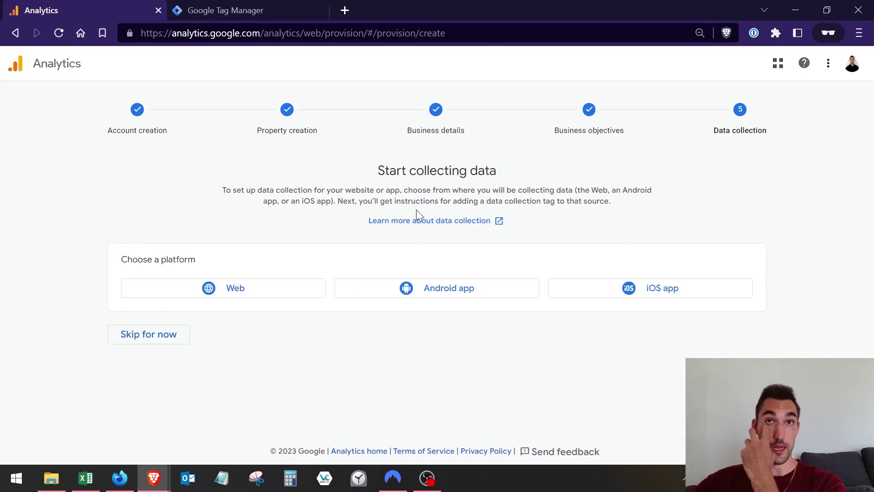
left_click(230, 292)
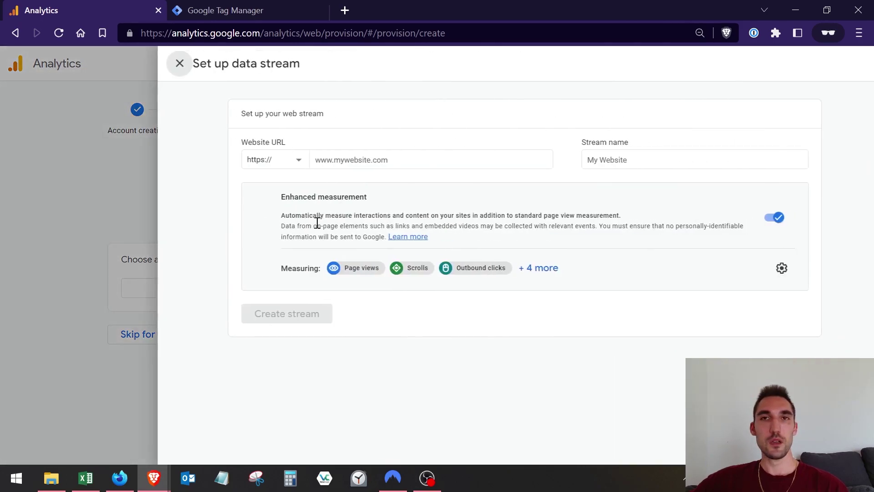
left_click(329, 157)
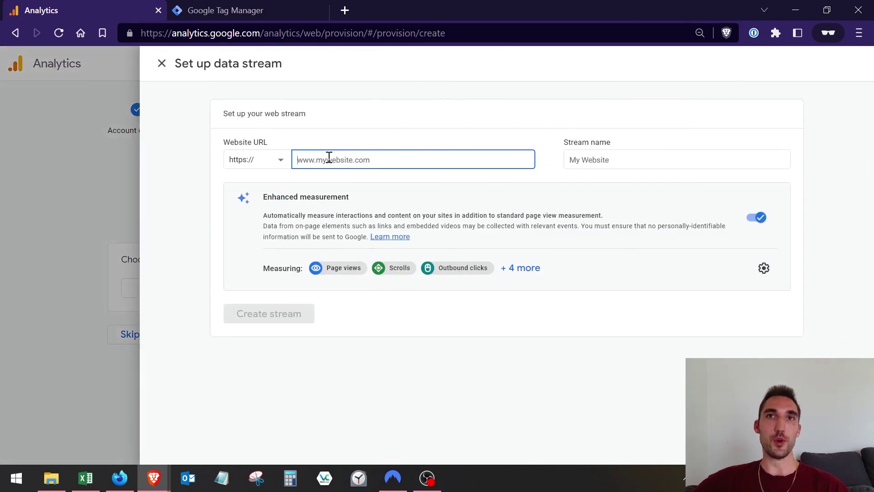
type("test.com")
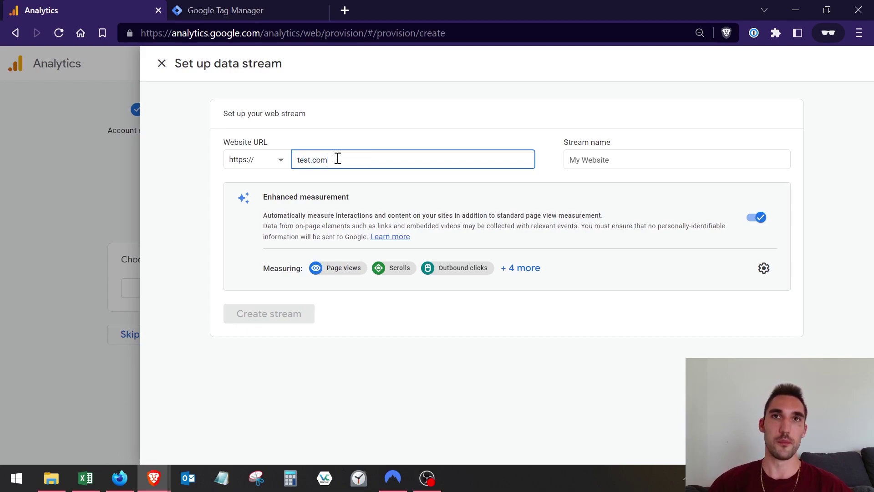
key("Tab")
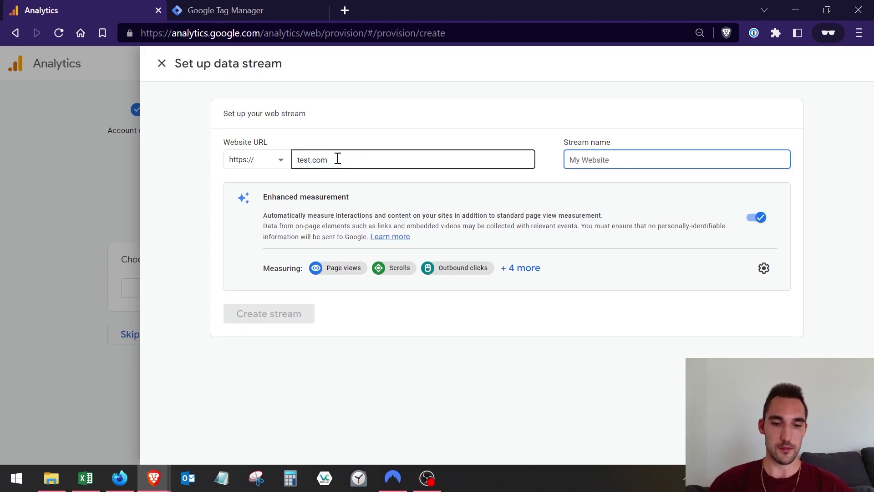
type("Tw")
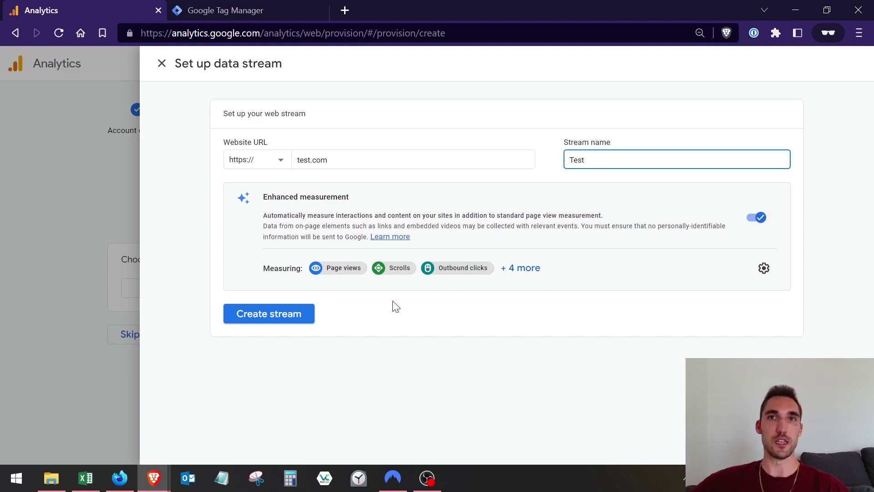
left_click(304, 314)
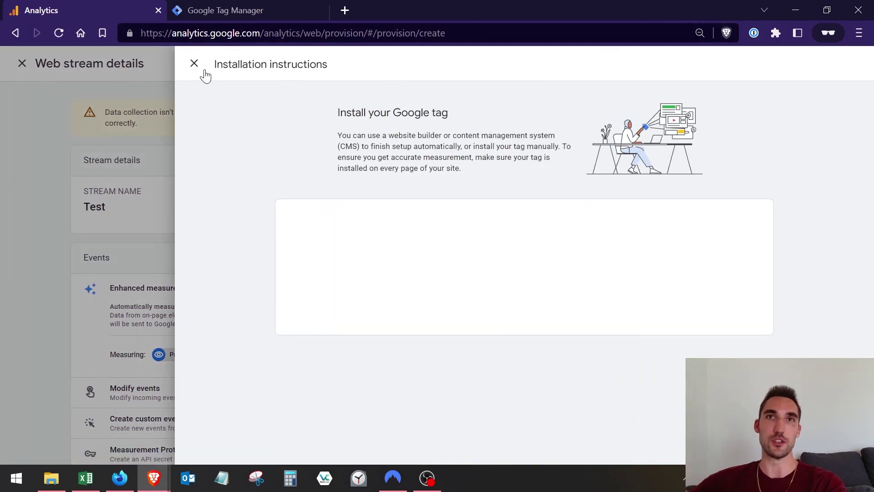
left_click(203, 73)
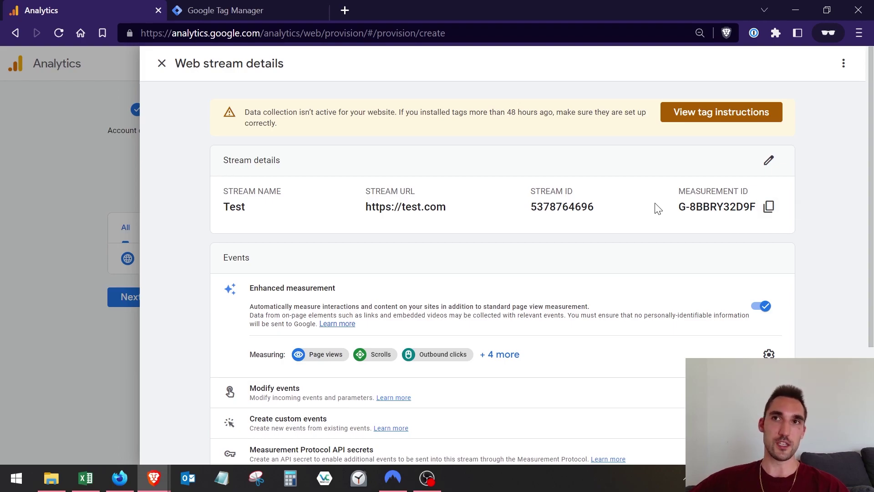
left_click_drag(682, 207, 757, 209)
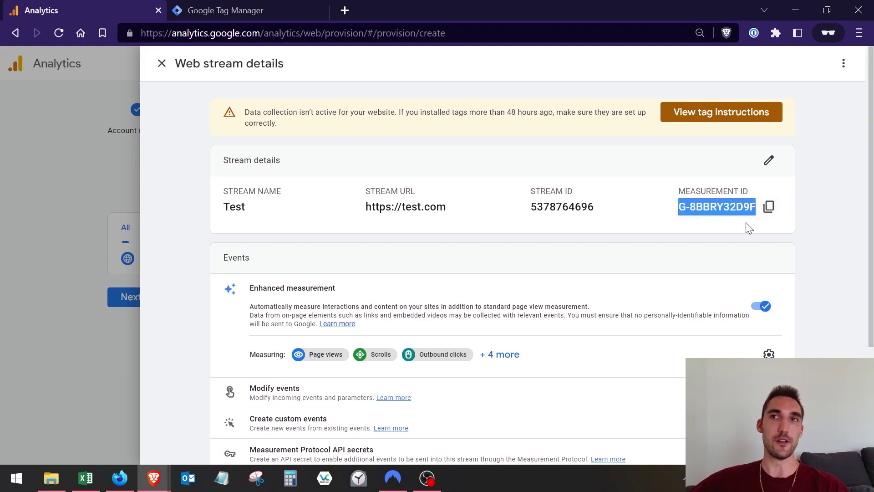
Switch to Google Tag Manager and start a new account with the account name Test
left_click(280, 9)
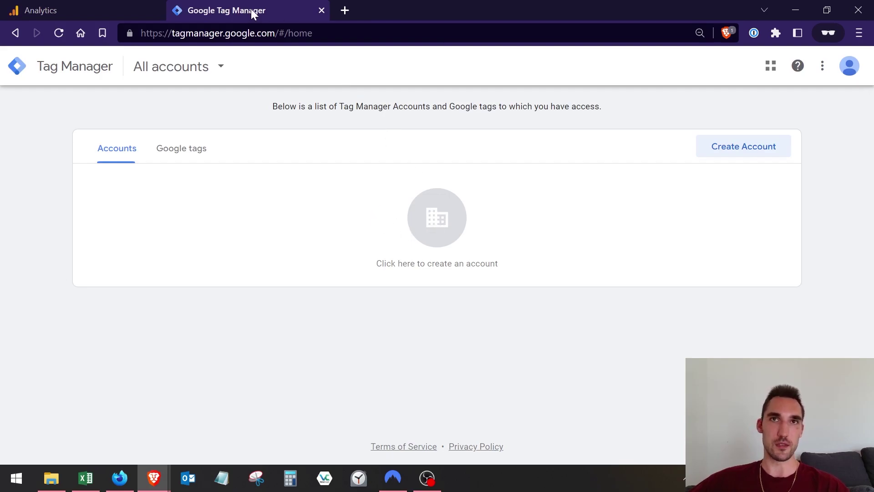
left_click(736, 152)
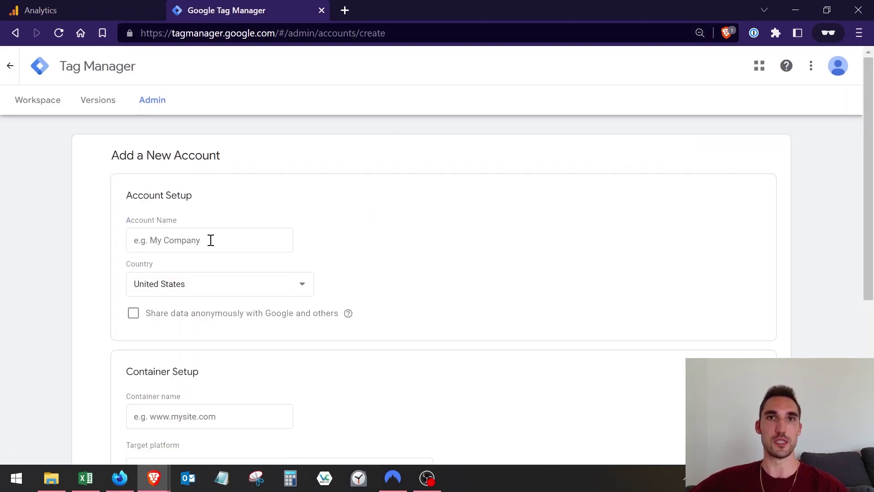
left_click(209, 239)
type("Test")
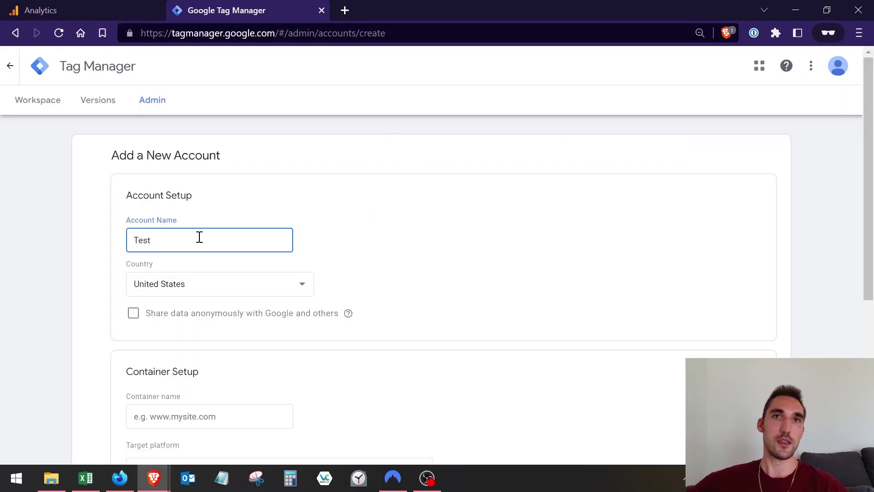
Name the Tag Manager container test.com and choose Web as its target platform
scroll(203, 228, "down", 6)
left_click(222, 155)
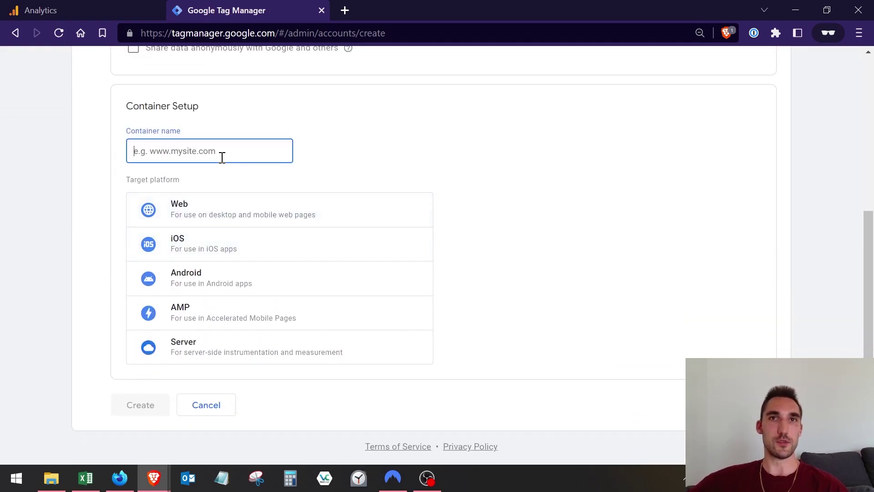
type("test.com")
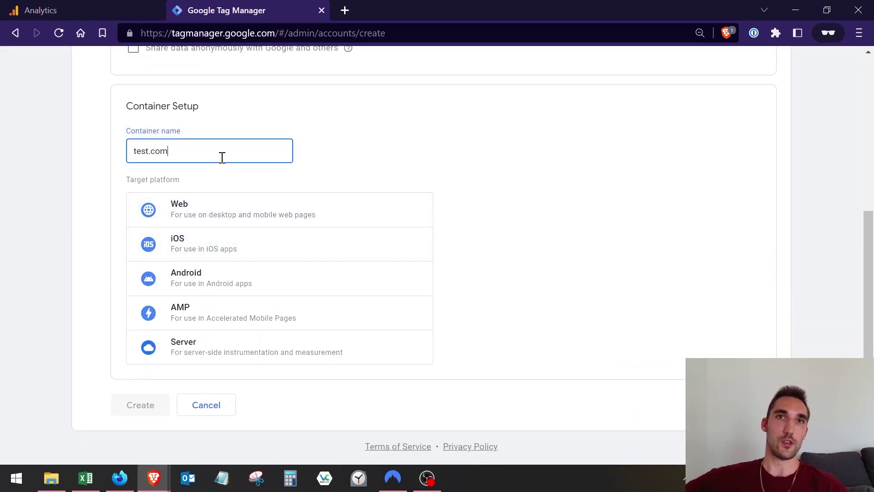
left_click(223, 211)
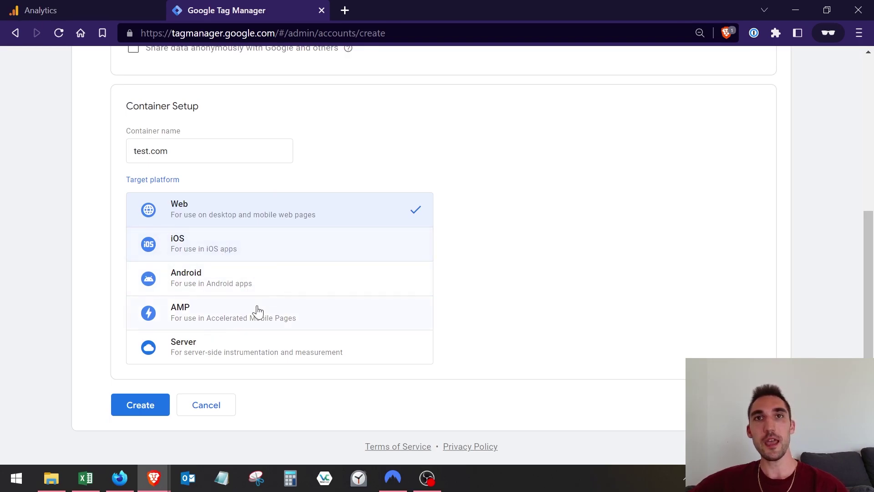
Create the Tag Manager account and accept its terms of service, including the Data Processing Terms
left_click(144, 409)
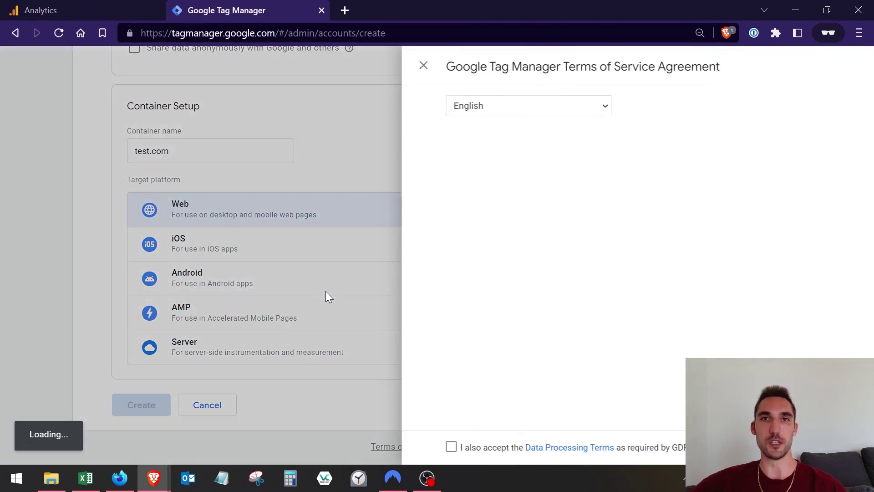
scroll(364, 244, "down", 7)
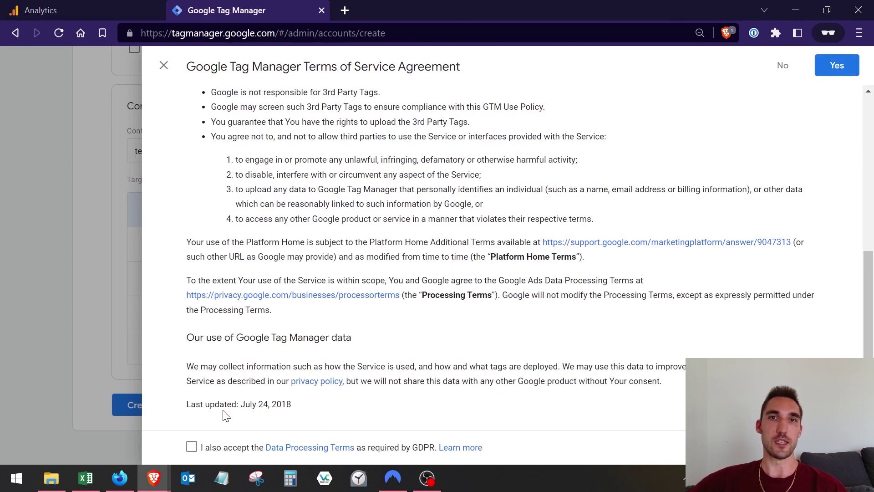
left_click(191, 446)
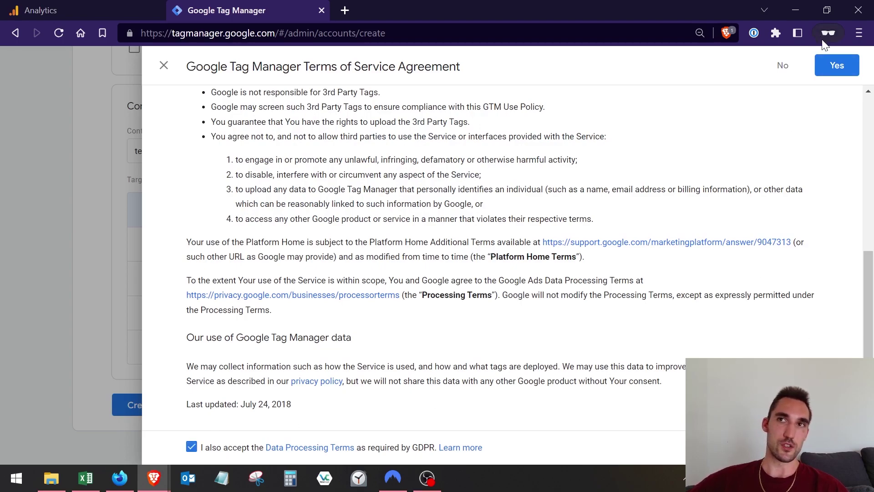
left_click(837, 65)
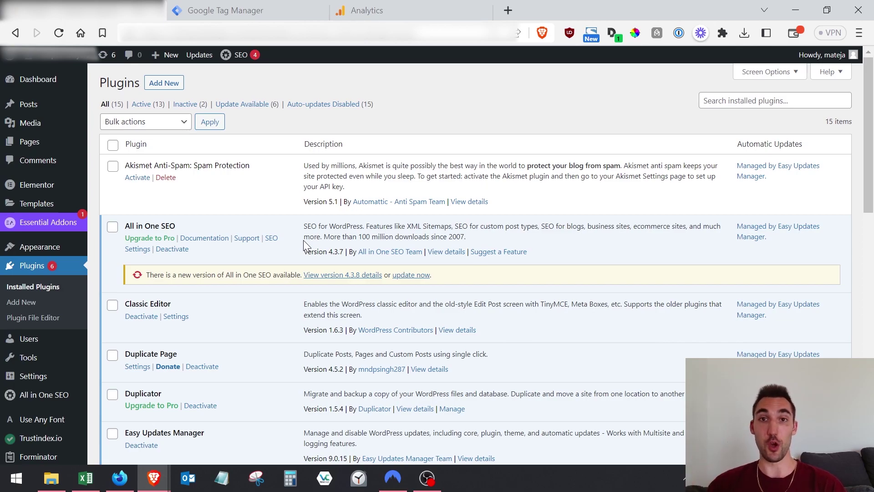
In the WordPress admin, search the plugins available to add for "insert headers and footer code"
left_click(164, 83)
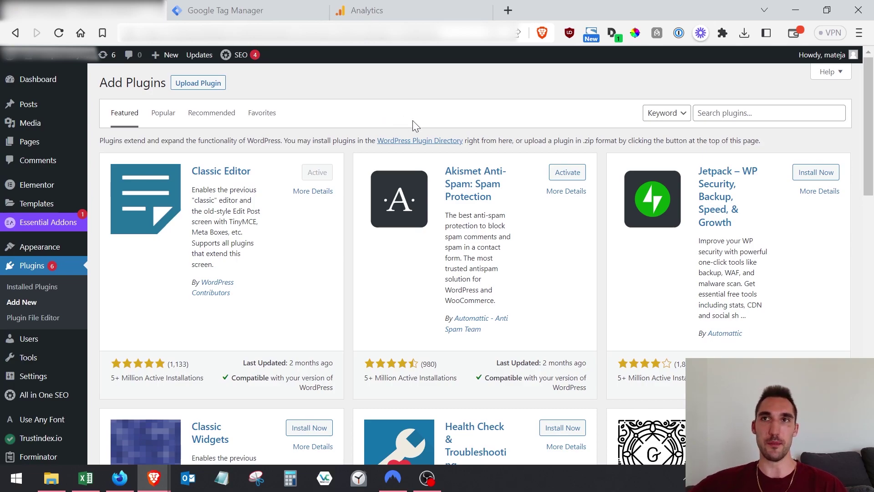
left_click(708, 119)
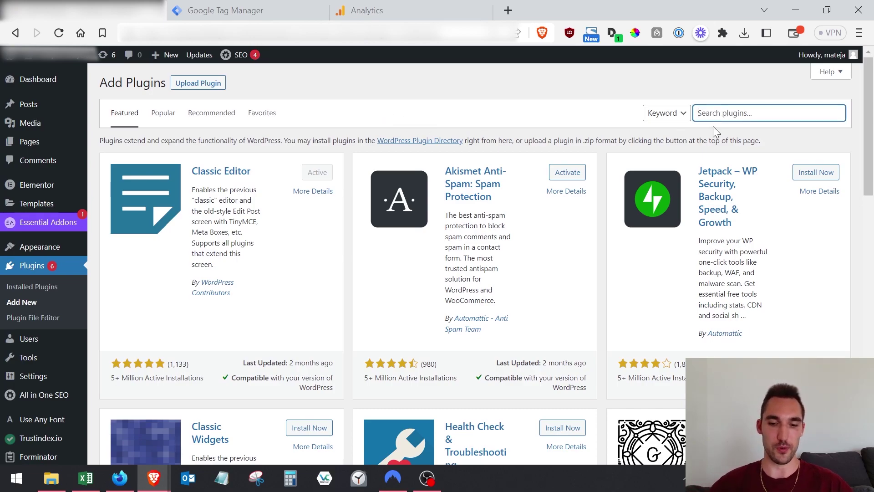
type("inser")
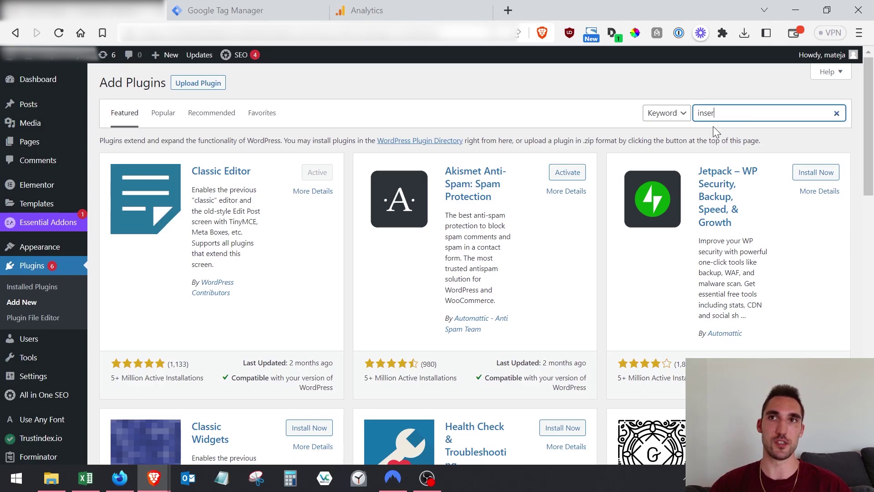
type("t headers and foot")
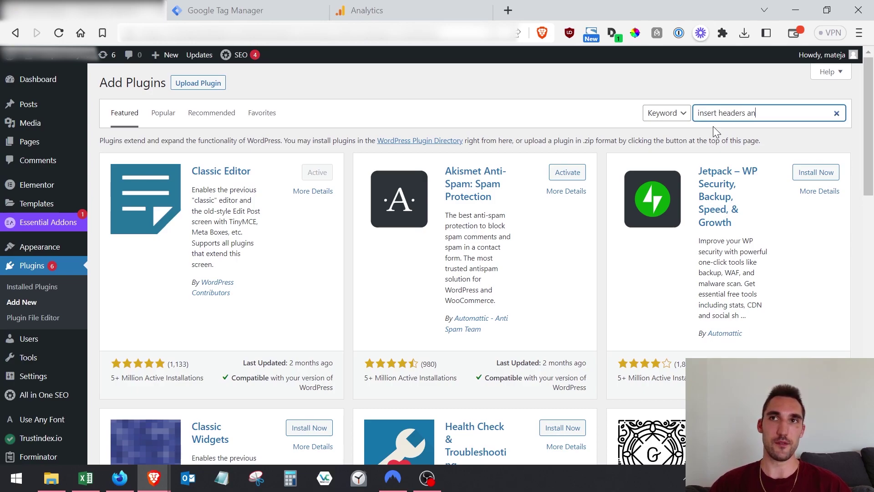
type("er code")
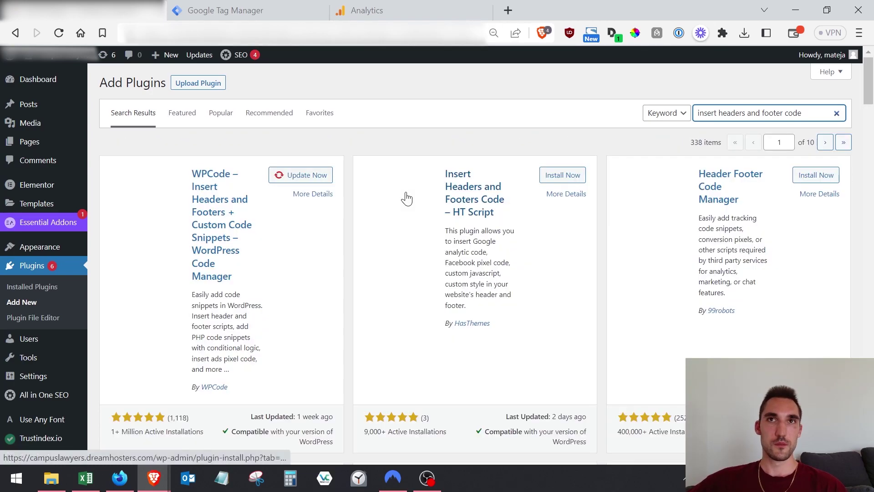
Find the Insert Headers And Footers plugin by WPBrigade among the results, view its details, and compare it with the other plugins
scroll(407, 191, "down", 6)
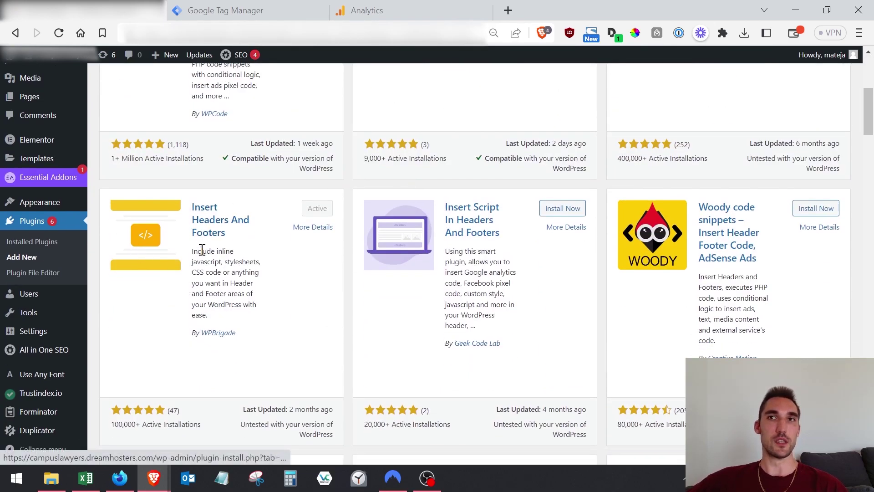
left_click(244, 220)
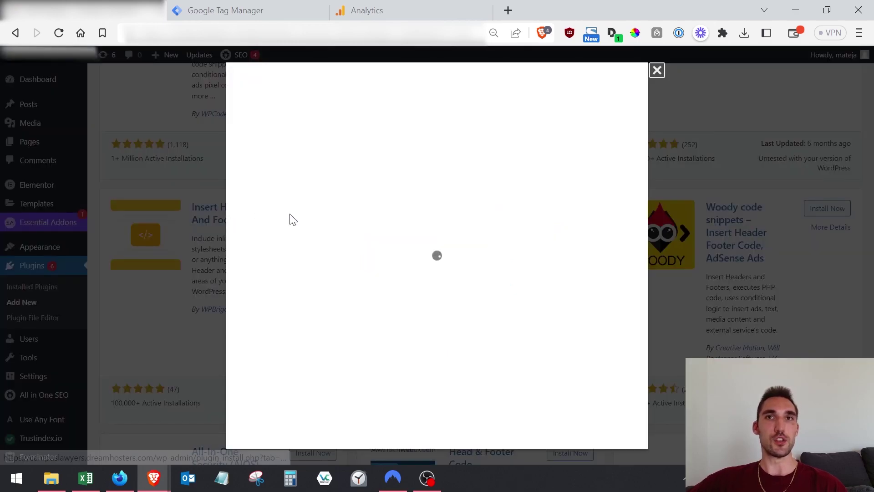
left_click(657, 70)
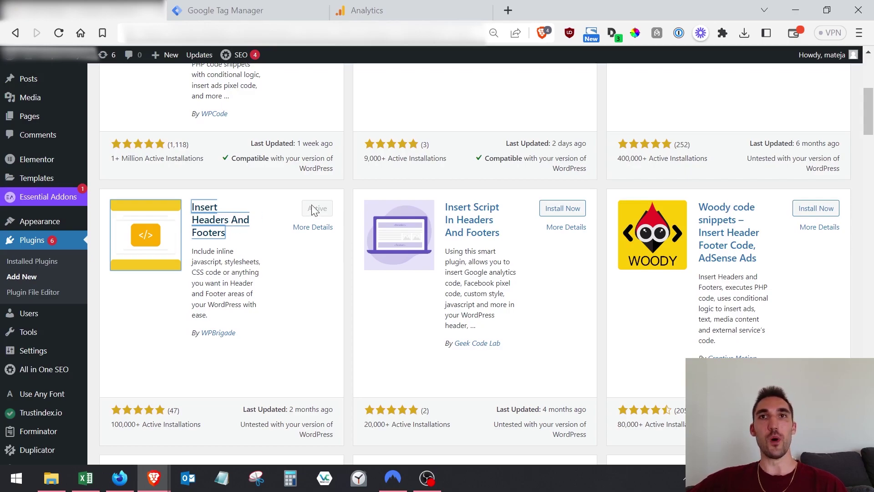
scroll(321, 227, "up", 5)
scroll(321, 231, "up", 2)
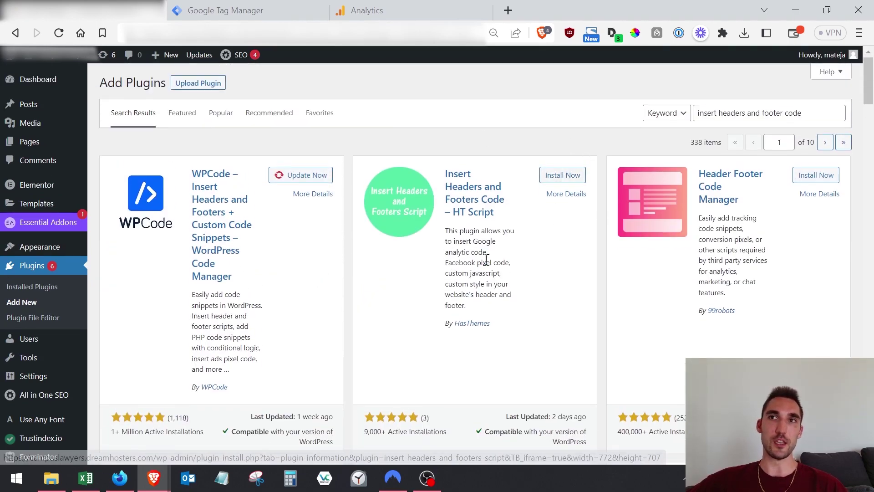
Open the WP Headers and Footers settings page of the active Insert Headers And Footers plugin
scroll(234, 241, "down", 6)
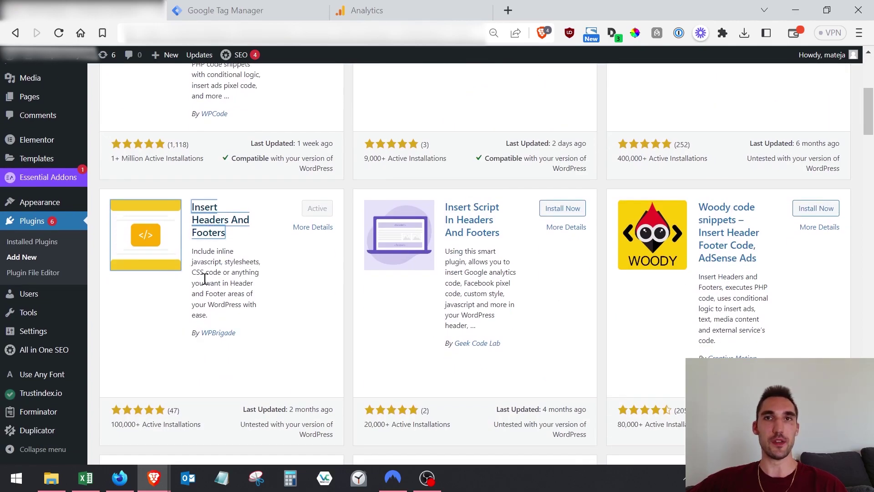
mouse_move(34, 331)
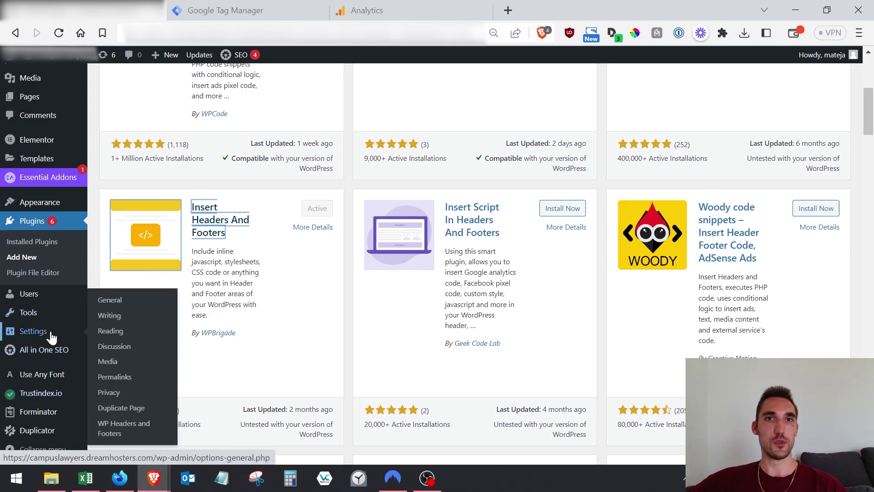
left_click(115, 436)
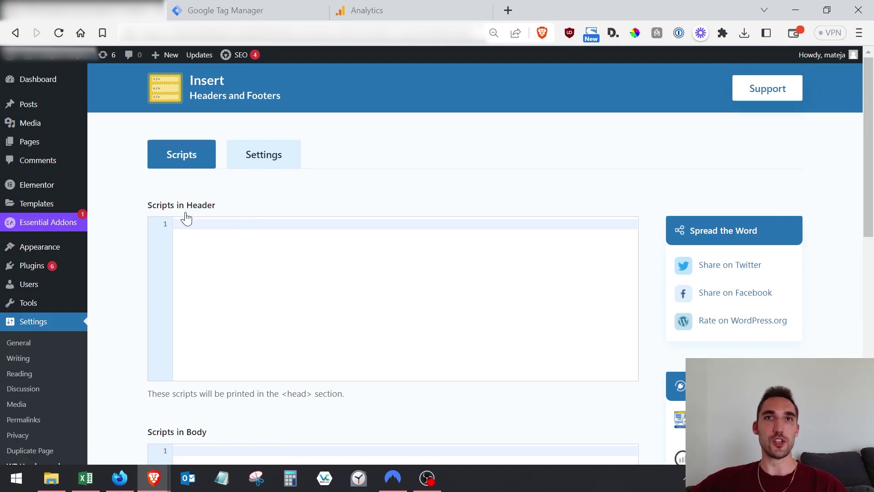
Look through the plugin's empty script boxes for the header, body and footer
left_click(193, 230)
scroll(200, 273, "down", 6)
left_click(211, 299)
scroll(211, 299, "down", 5)
left_click(242, 258)
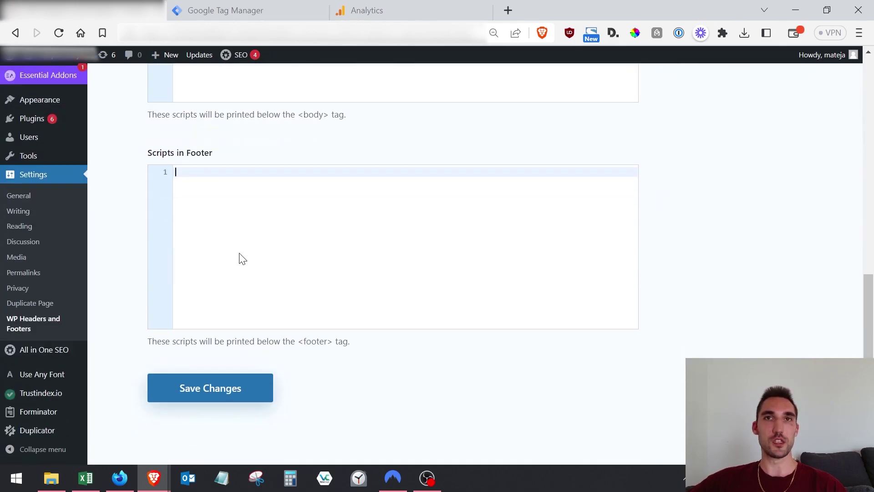
scroll(242, 255, "up", 10)
Copy the Google Tag Manager head snippet from the install instructions and paste it into Scripts in Header in WordPress
left_click(285, 7)
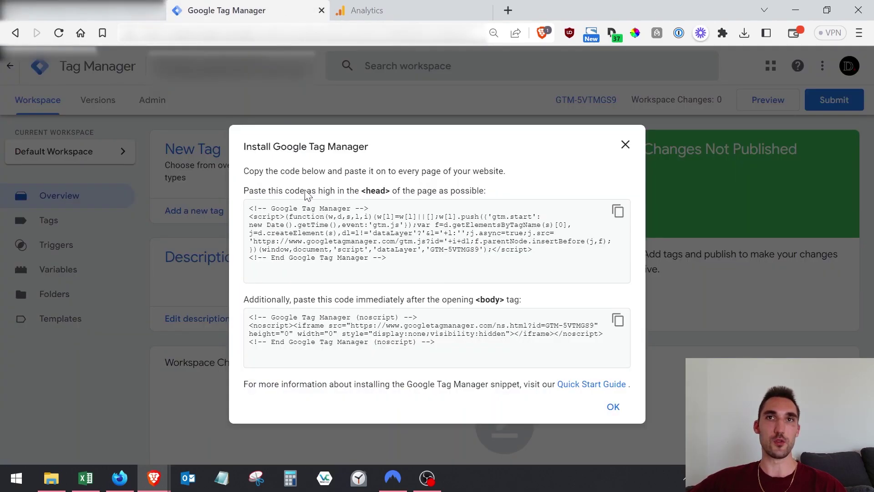
left_click(618, 211)
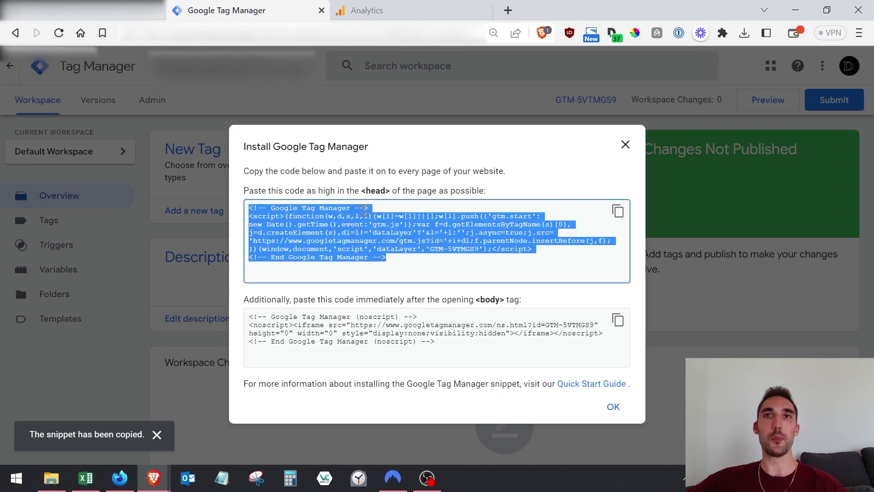
left_click(132, 10)
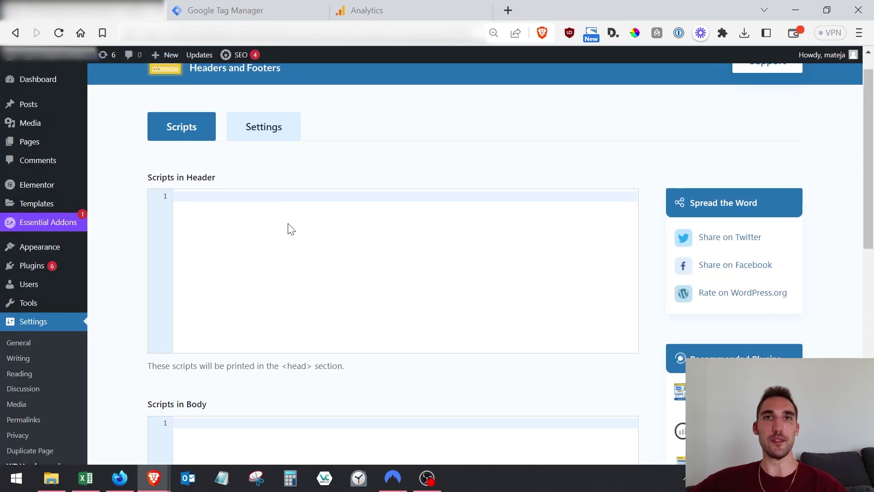
left_click(289, 227)
key("ctrl+v")
Copy the Google Tag Manager noscript body snippet and paste it into Scripts in Body in WordPress
left_click(251, 10)
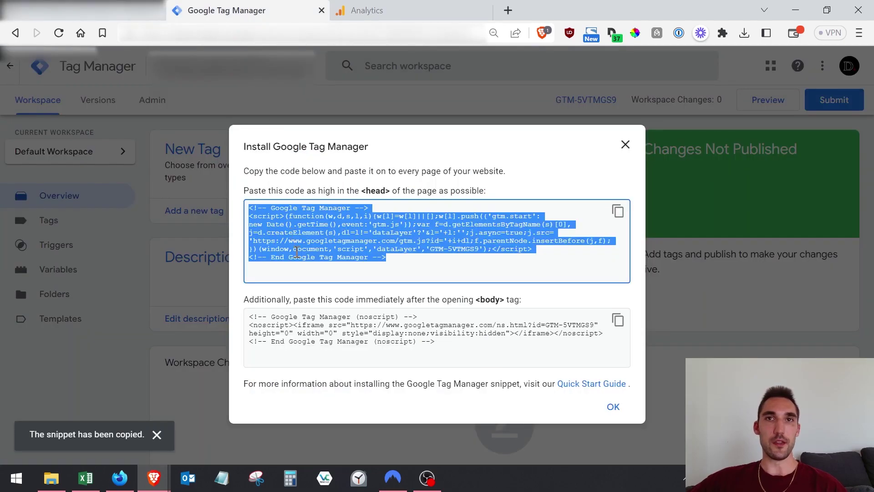
left_click(618, 320)
left_click(132, 10)
scroll(279, 365, "down", 5)
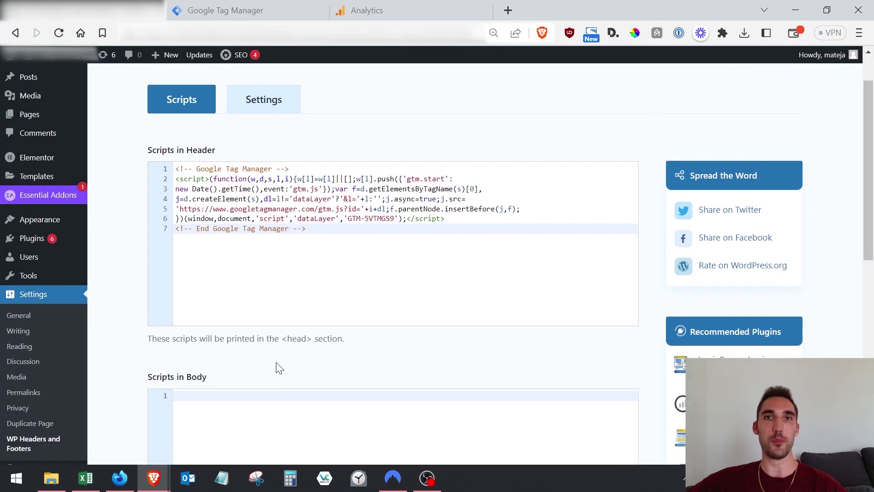
left_click(244, 214)
key("ctrl+v")
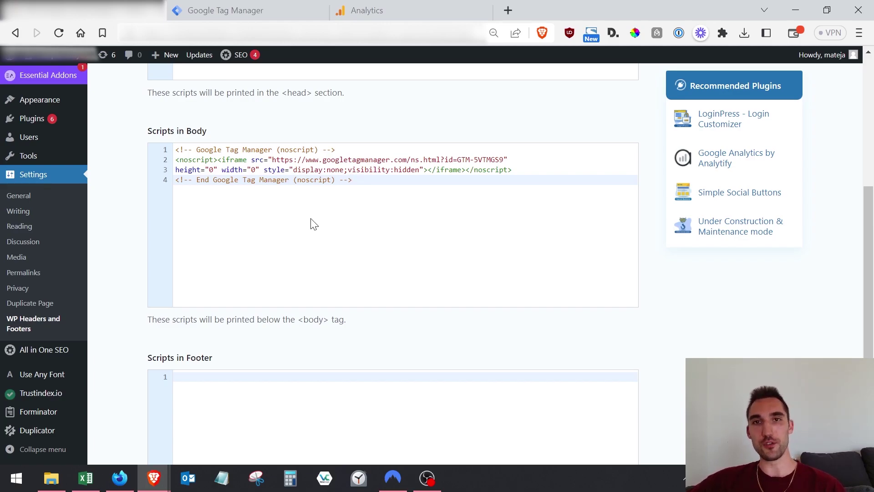
Save the plugin's script changes and review the saved header, body and footer scripts
scroll(313, 221, "down", 2)
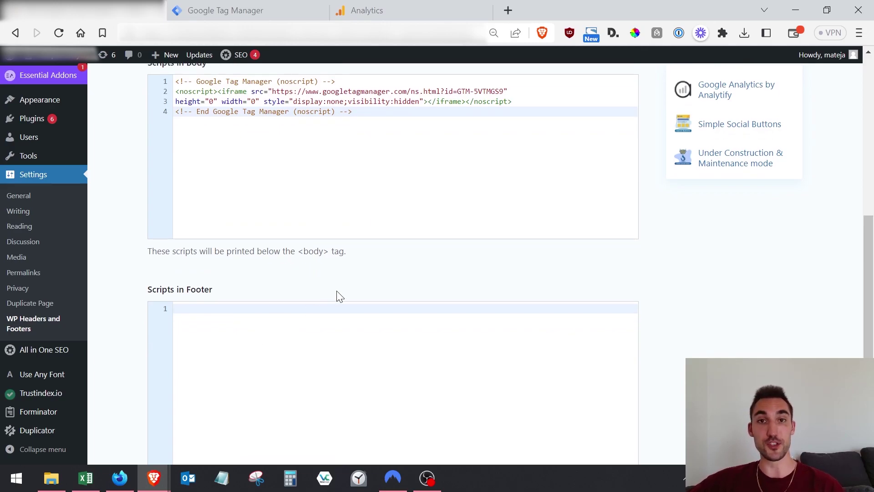
scroll(339, 296, "down", 3)
left_click(222, 388)
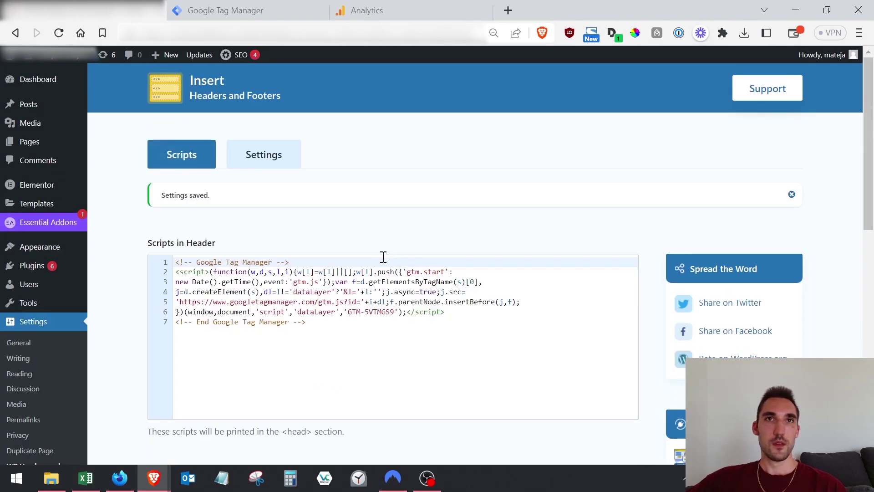
scroll(369, 242, "down", 10)
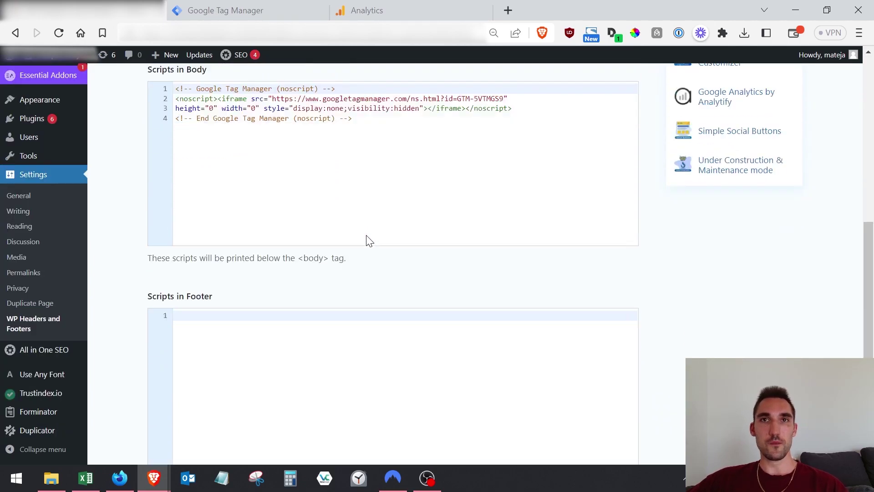
scroll(367, 241, "up", 7)
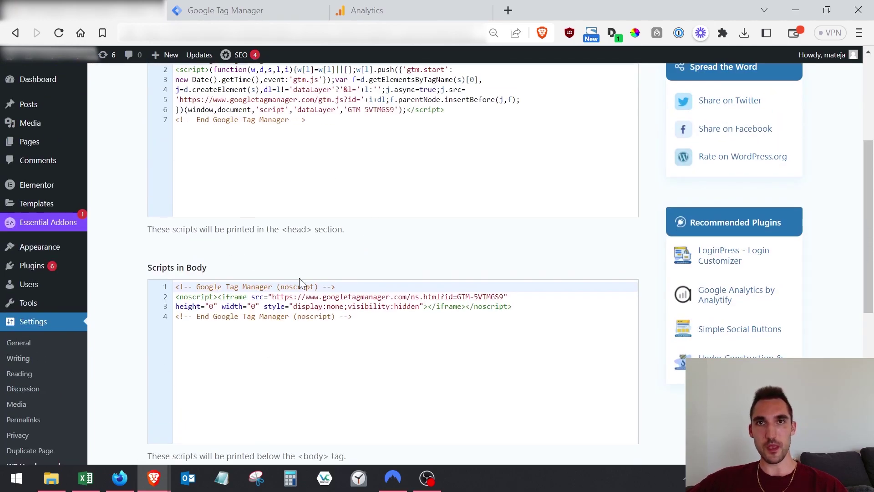
scroll(300, 283, "up", 4)
scroll(300, 266, "down", 10)
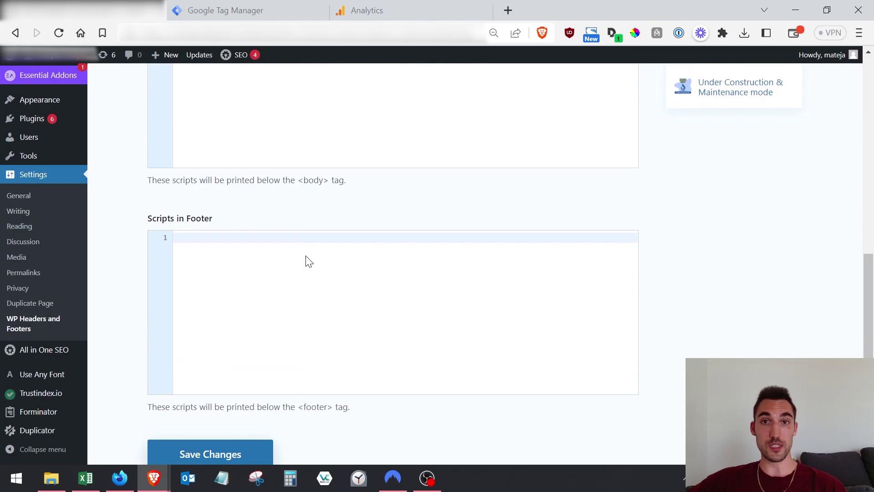
scroll(306, 263, "up", 10)
Return to Tag Manager, dismiss the installation instructions, and start a new tag with its name beginning "GA4 -"
left_click(224, 10)
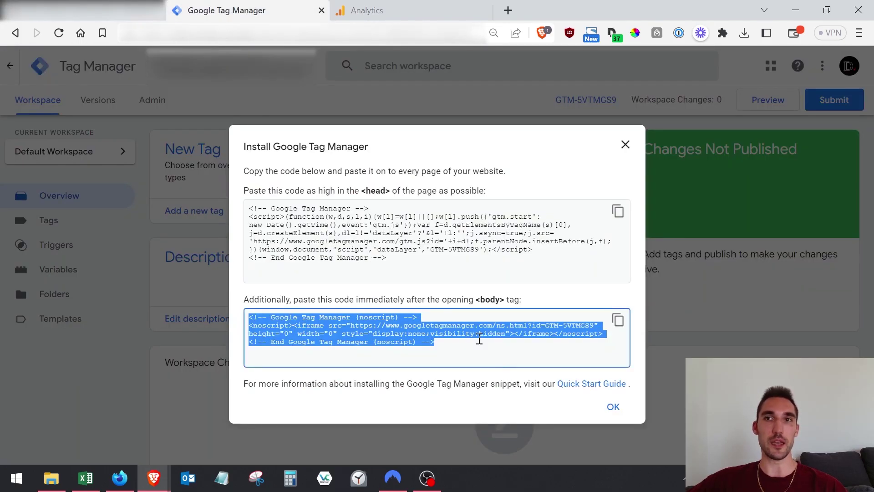
left_click(607, 420)
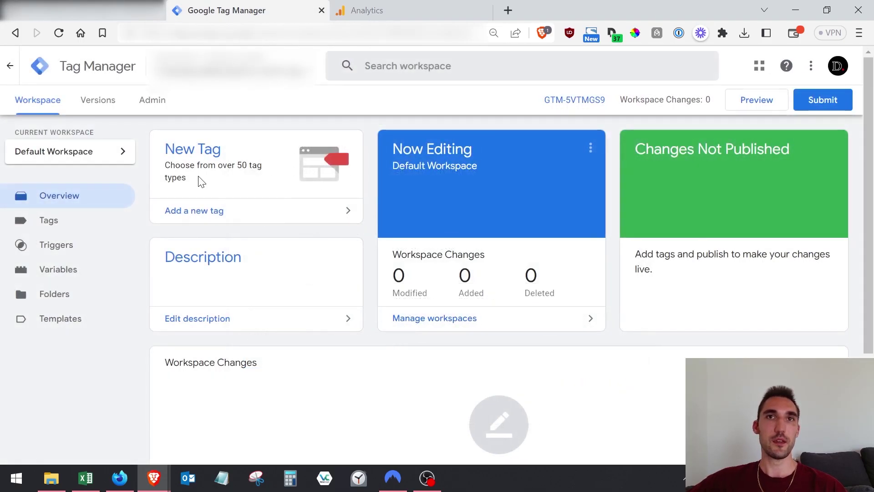
left_click(229, 216)
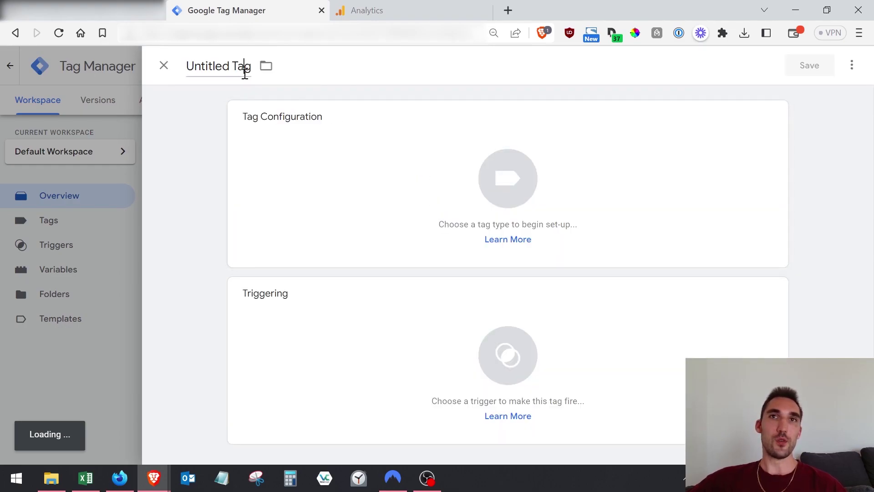
left_click(245, 71)
type("GA4")
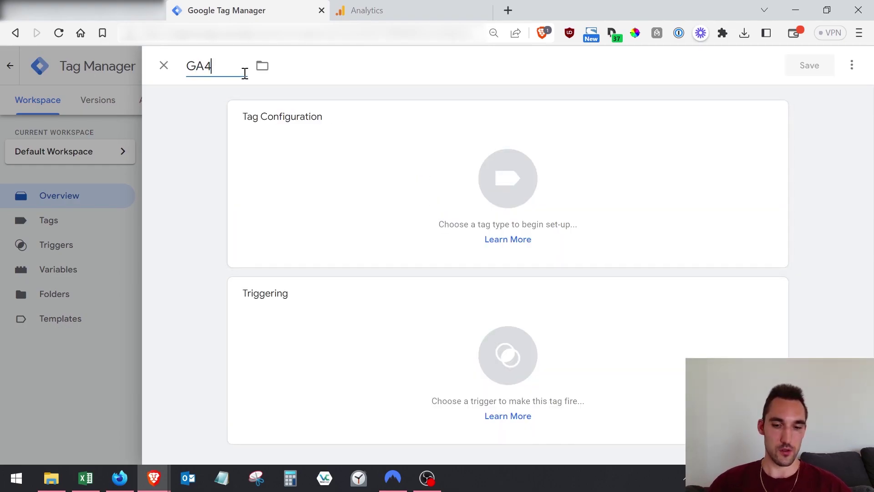
type(" -")
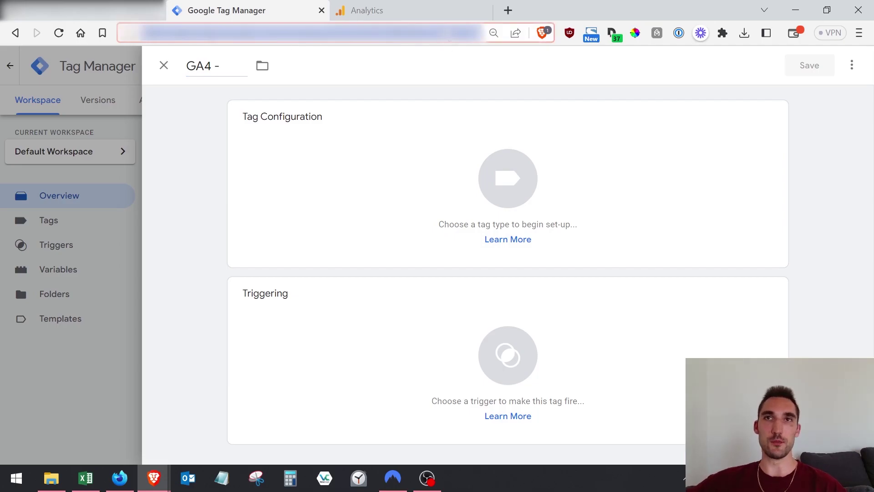
Copy the measurement ID from the Analytics web stream and complete the tag name as "GA4 - G-58Y1XE7HVW"
left_click(430, 13)
key("ctrl+c")
left_click(273, 10)
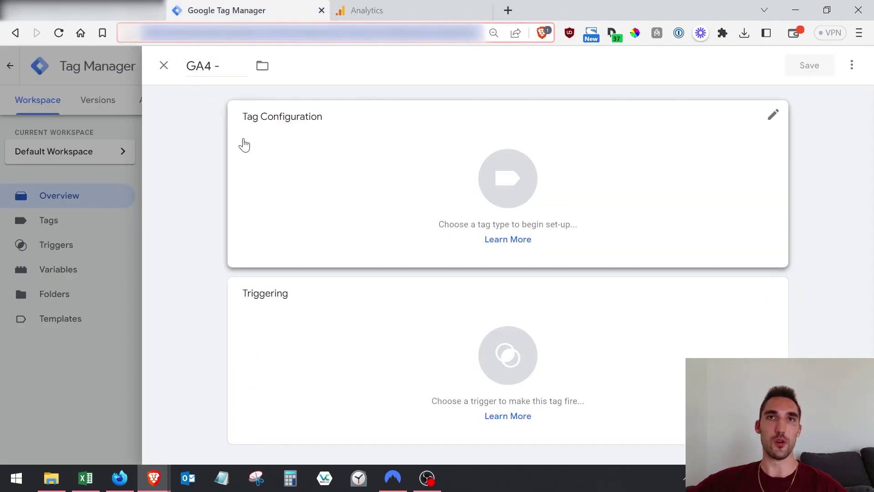
left_click(232, 67)
key("ctrl+v")
Configure the tag as Google Analytics: GA4 Configuration with measurement ID G-58Y1XE7HVW
left_click(384, 194)
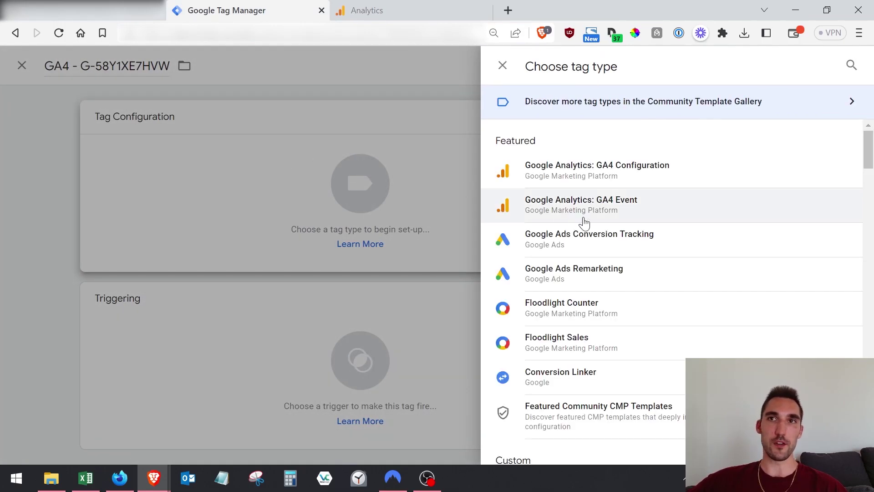
left_click(650, 173)
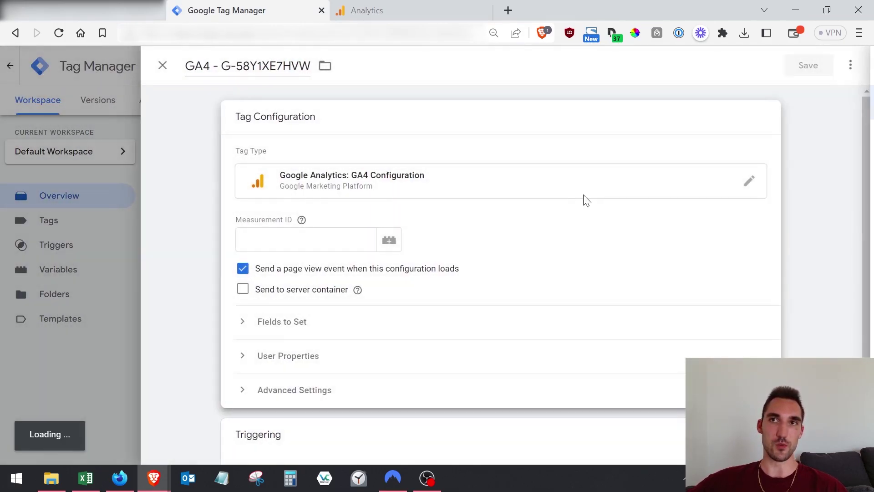
left_click(311, 244)
key("ctrl+v")
left_click(477, 269)
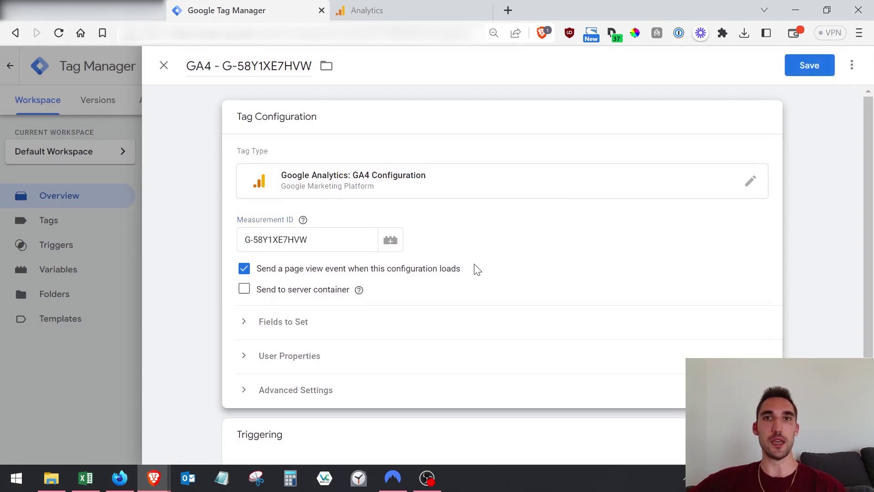
Examine the Measurement ID help, the place where Analytics shows the ID, and the tag's advanced settings
scroll(475, 268, "down", 3)
scroll(445, 326, "up", 3)
mouse_move(304, 220)
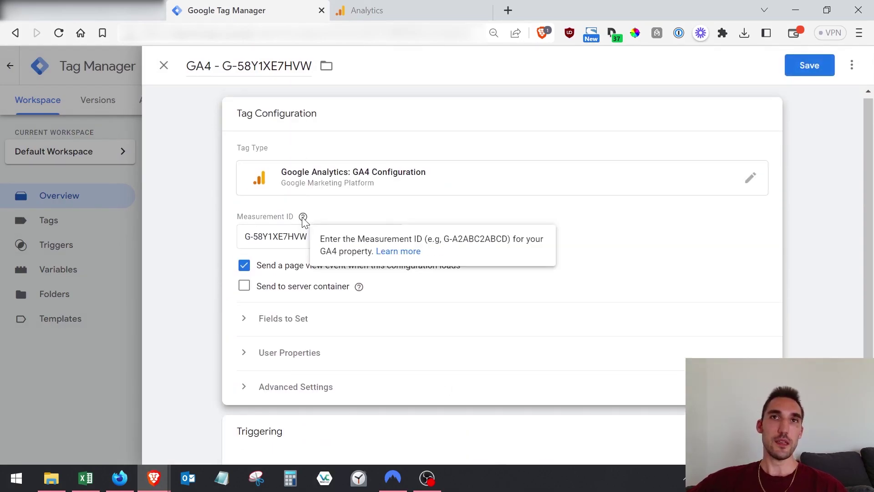
left_click(410, 11)
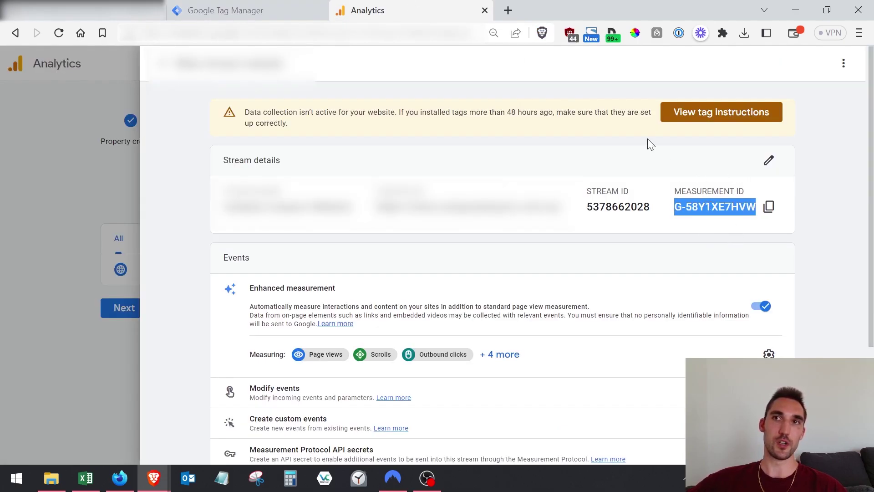
left_click(264, 10)
scroll(309, 178, "down", 3)
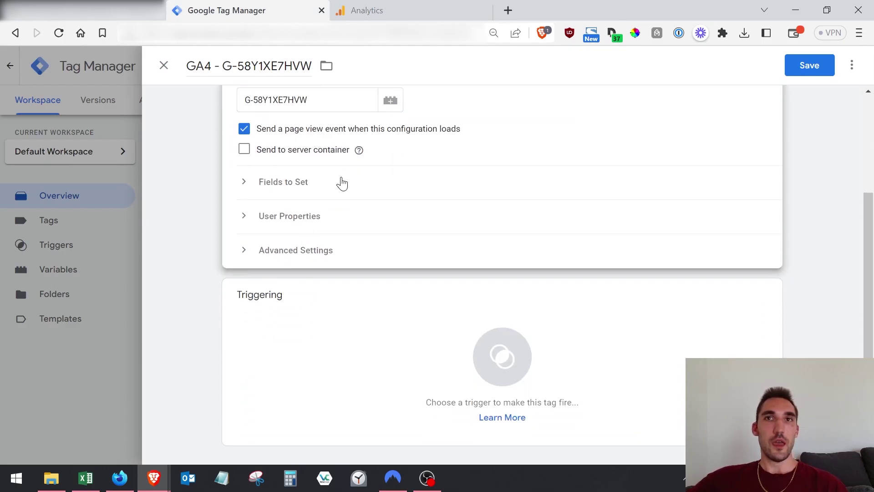
left_click(296, 251)
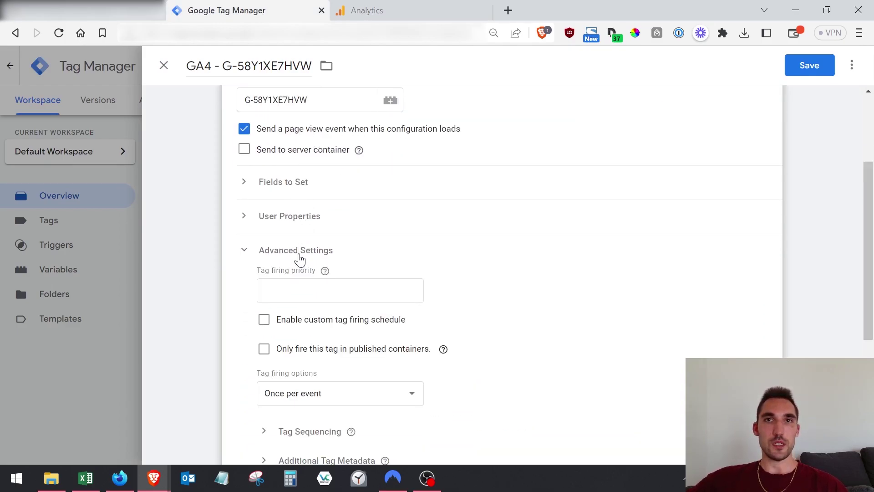
scroll(298, 215, "down", 2)
left_click(301, 182)
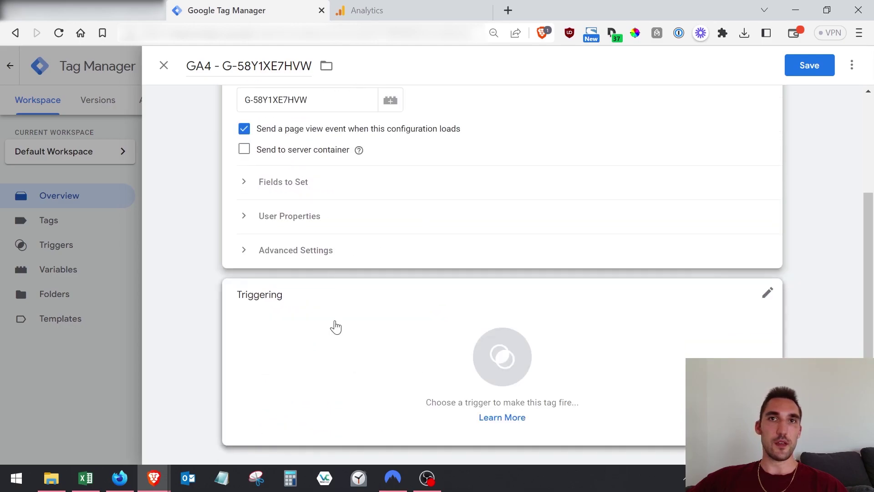
Set the tag to fire on the All Pages page view trigger and save the tag
left_click(334, 328)
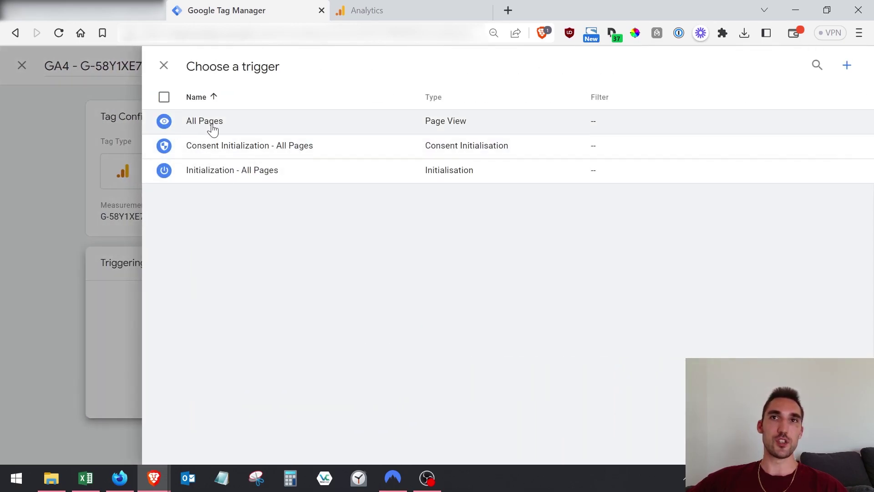
left_click(211, 128)
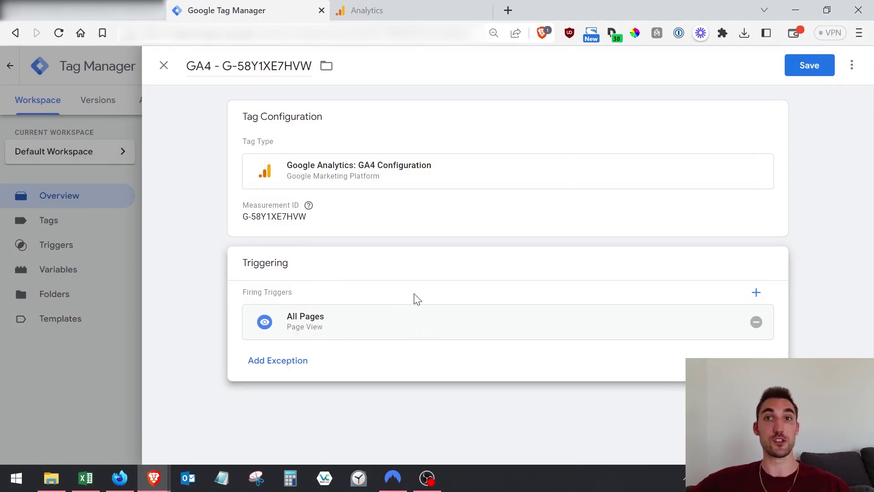
left_click(800, 67)
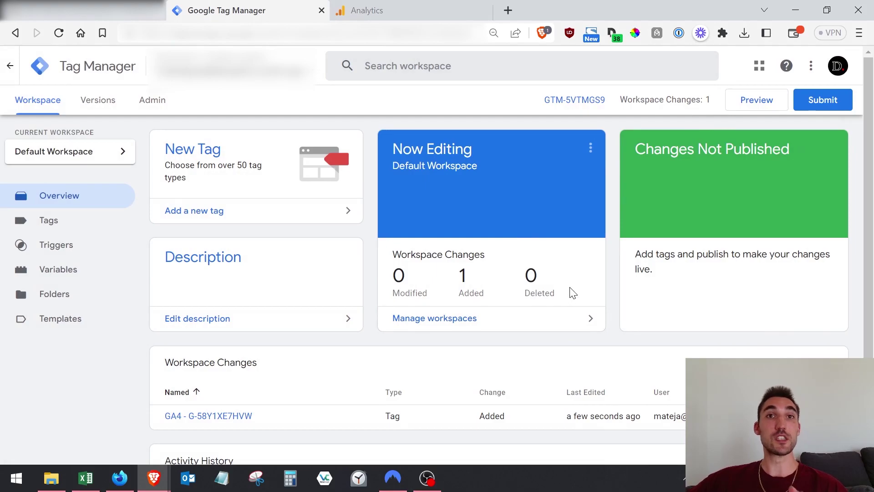
Check the tag list, then submit and publish the workspace changes to Live, skipping the version name and description
left_click(33, 226)
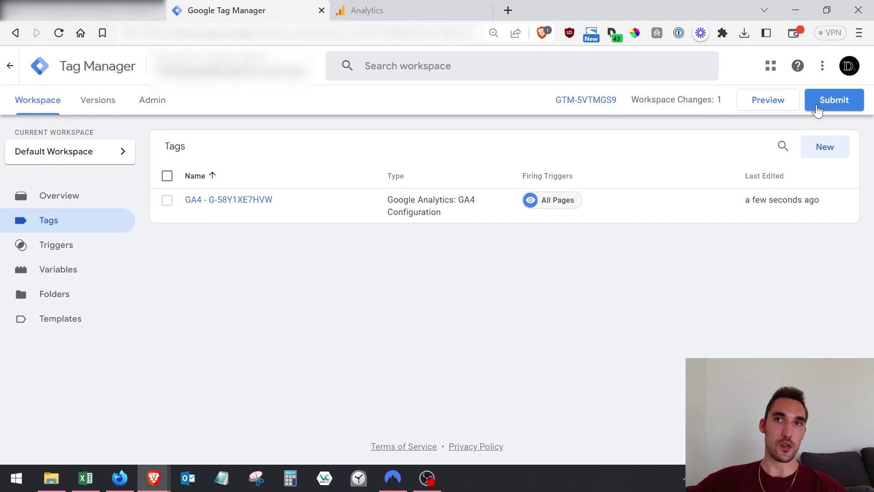
left_click(817, 108)
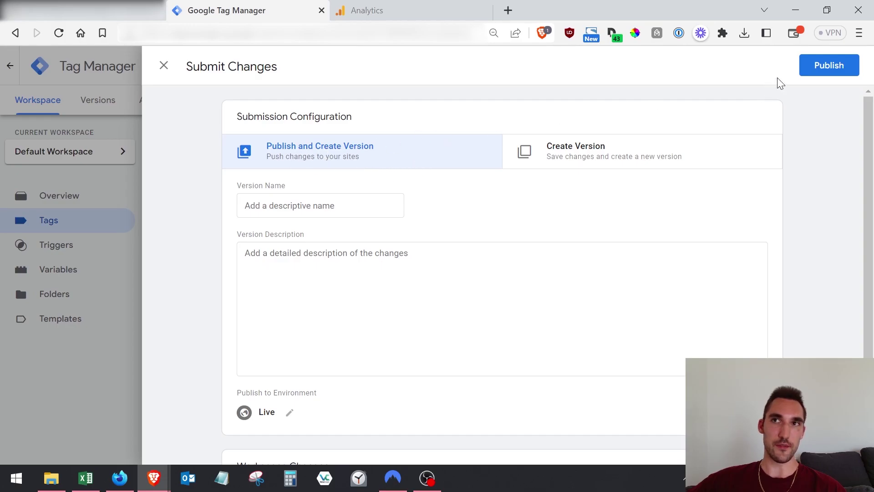
left_click(386, 255)
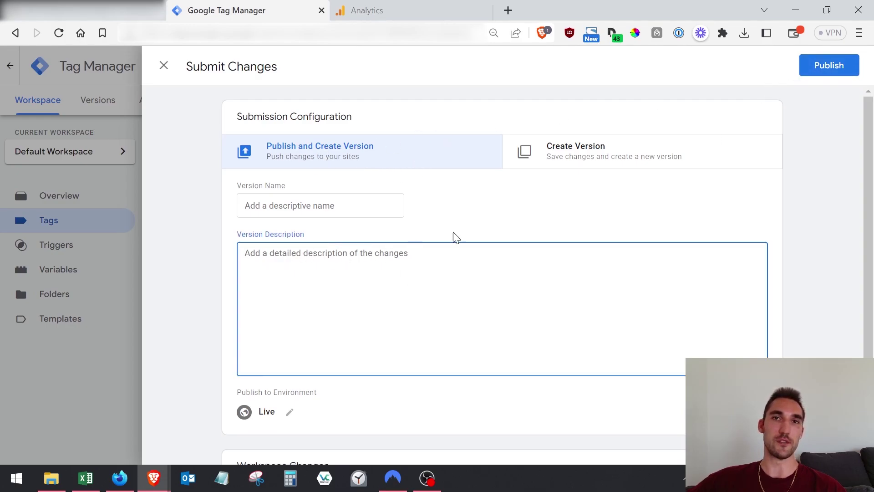
left_click(833, 65)
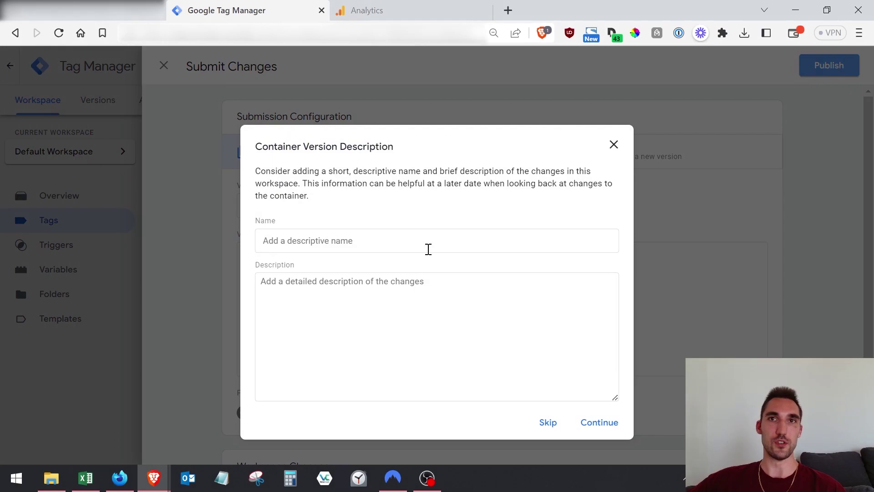
left_click(427, 248)
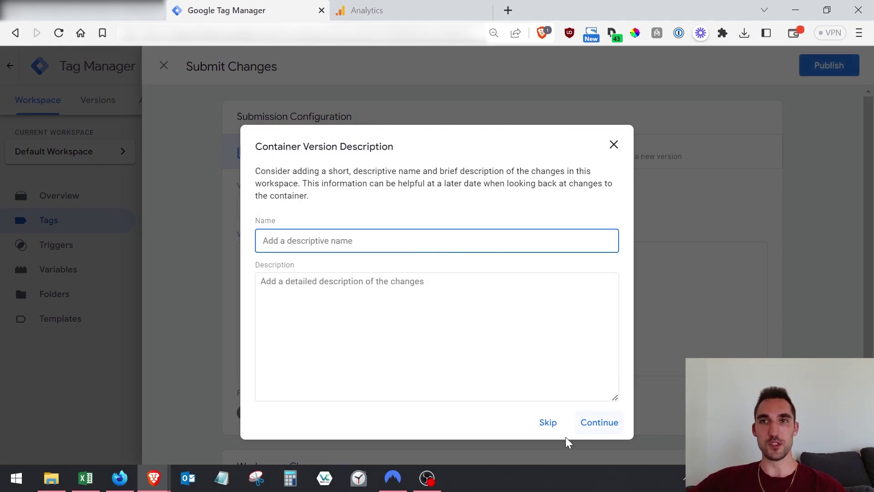
left_click(544, 425)
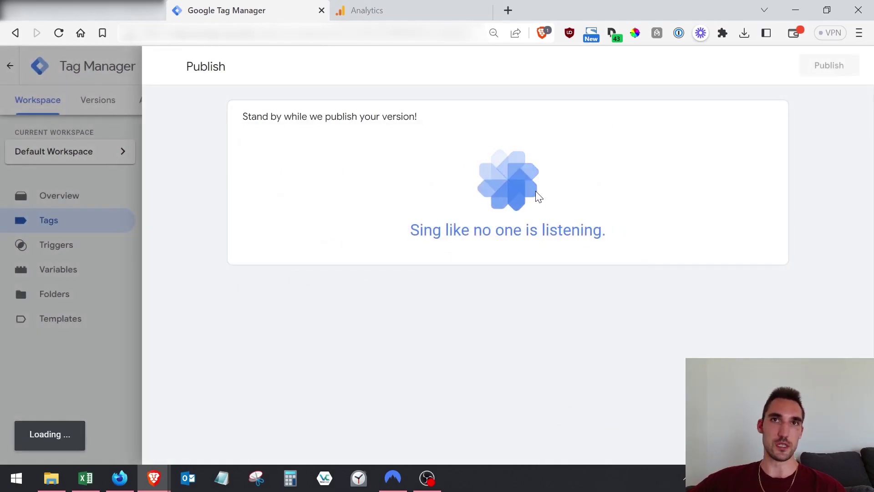
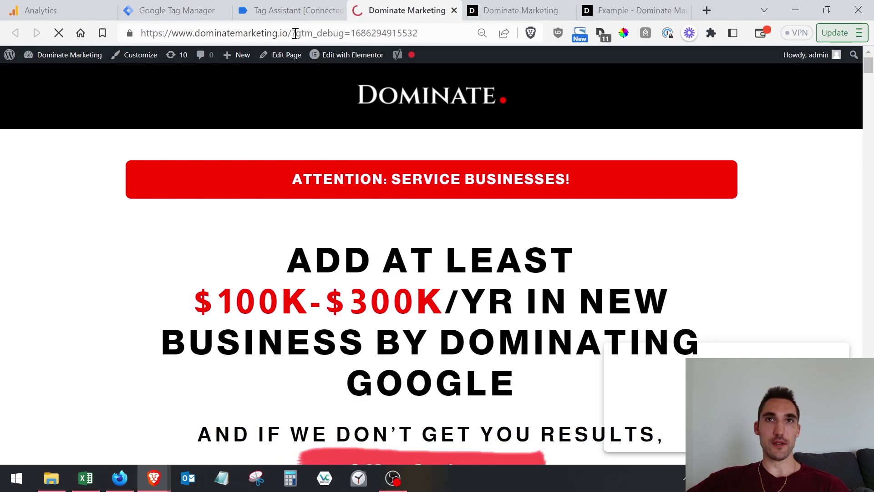
Continue past the Tag Assistant connection notice for dominatemarketing.io and check which GA4 configuration tags fired in the summary
left_click_drag(295, 34, 428, 33)
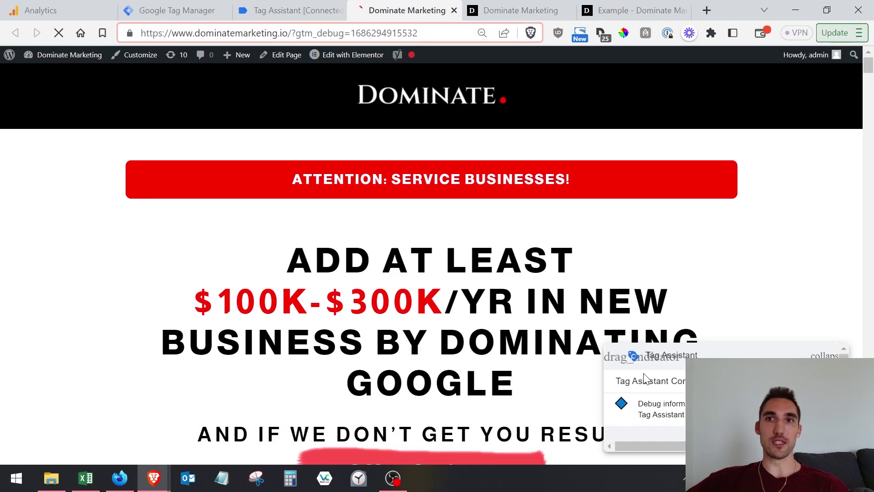
left_click(316, 11)
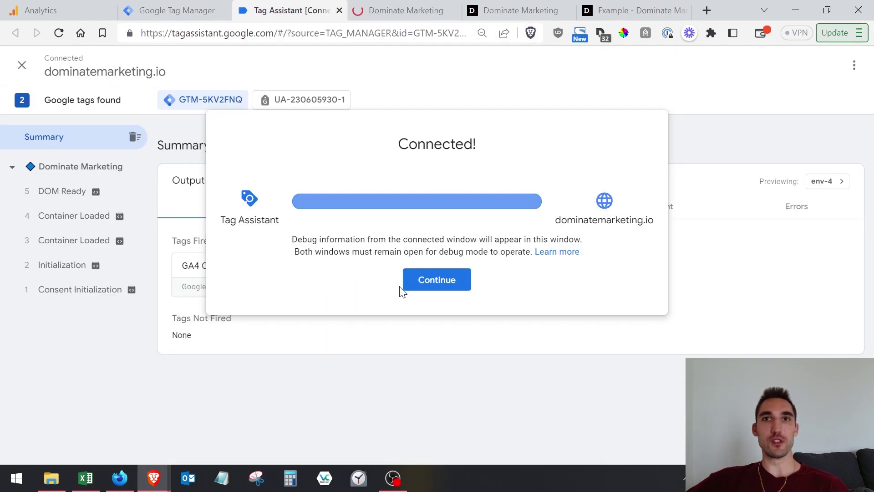
left_click(423, 286)
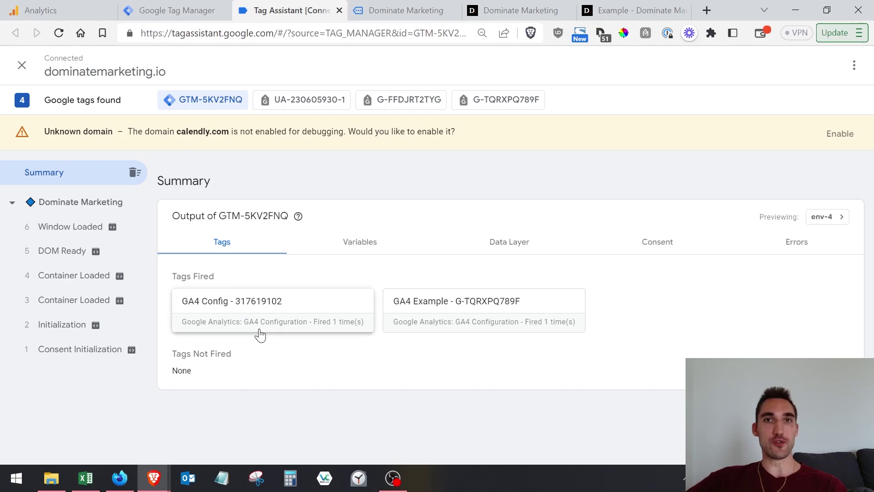
left_click_drag(216, 279, 168, 281)
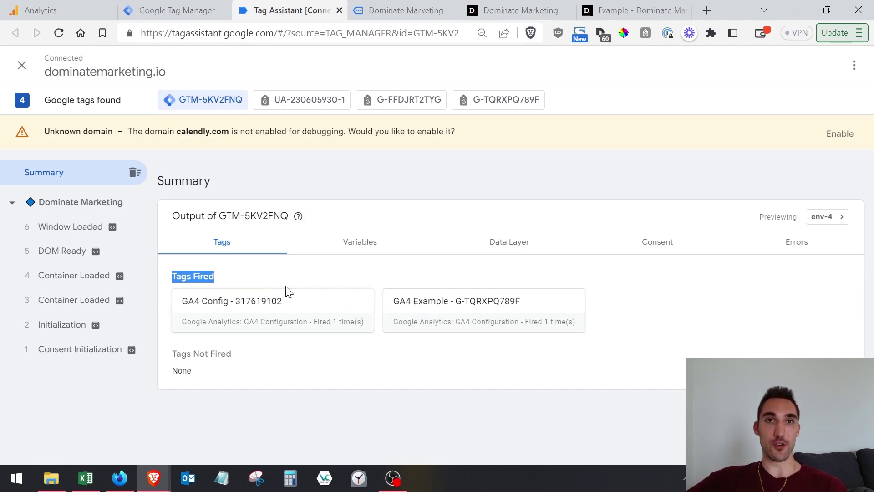
left_click(302, 279)
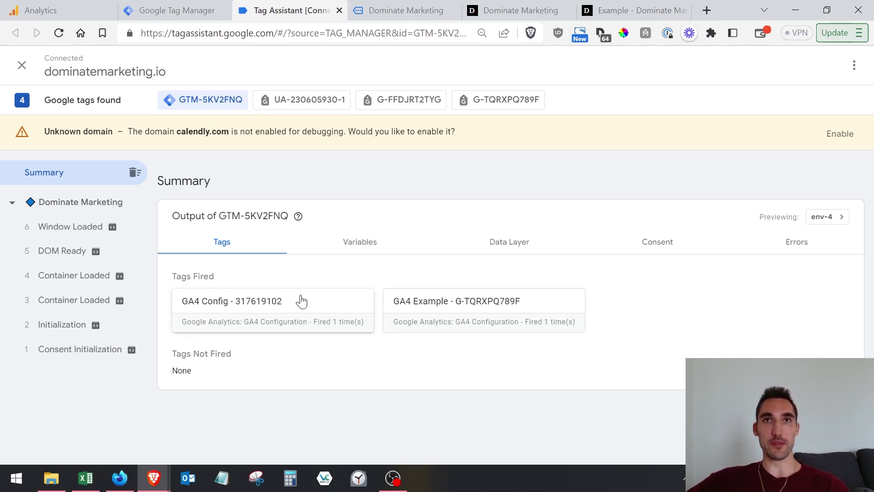
Switch to Analytics, close the web stream details, finish the data collection setup, and continue to the property's Home page
left_click(82, 9)
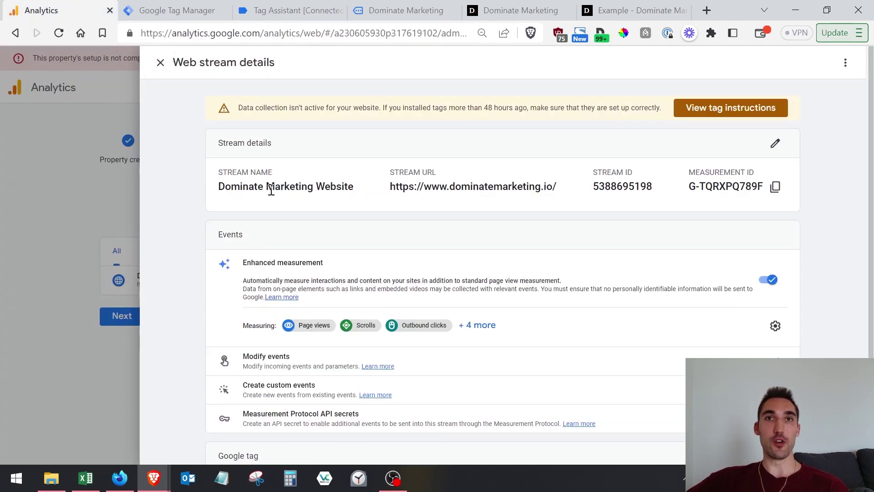
scroll(336, 244, "down", 3)
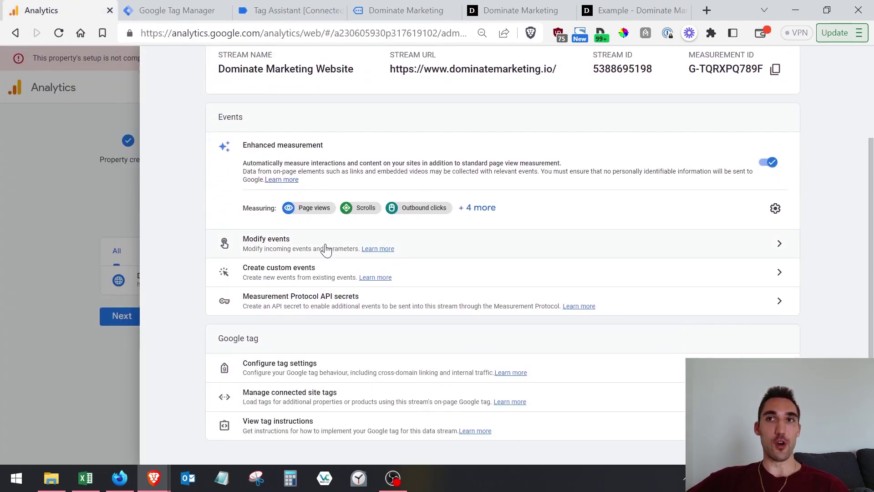
scroll(325, 250, "up", 3)
left_click(161, 63)
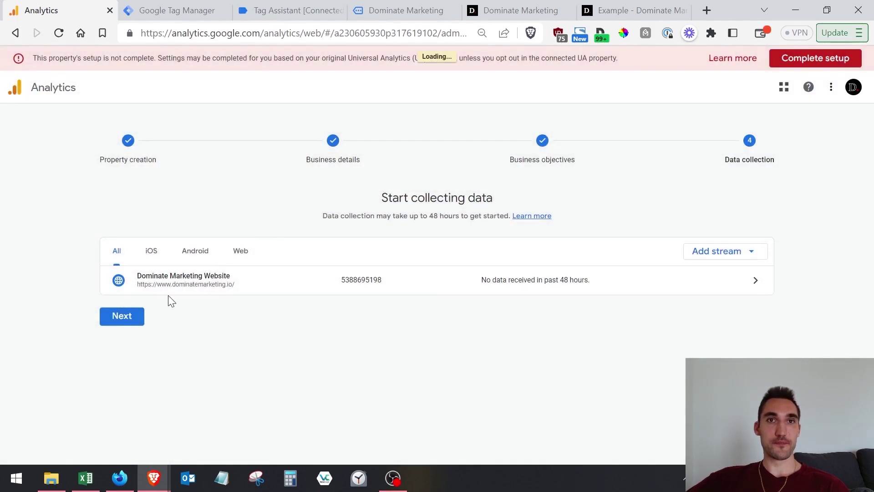
left_click(137, 317)
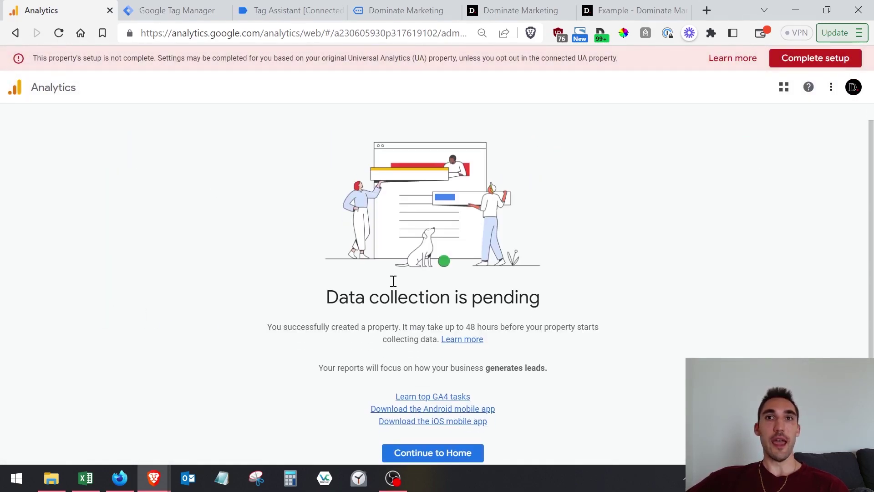
left_click_drag(326, 302, 582, 305)
left_click(582, 305)
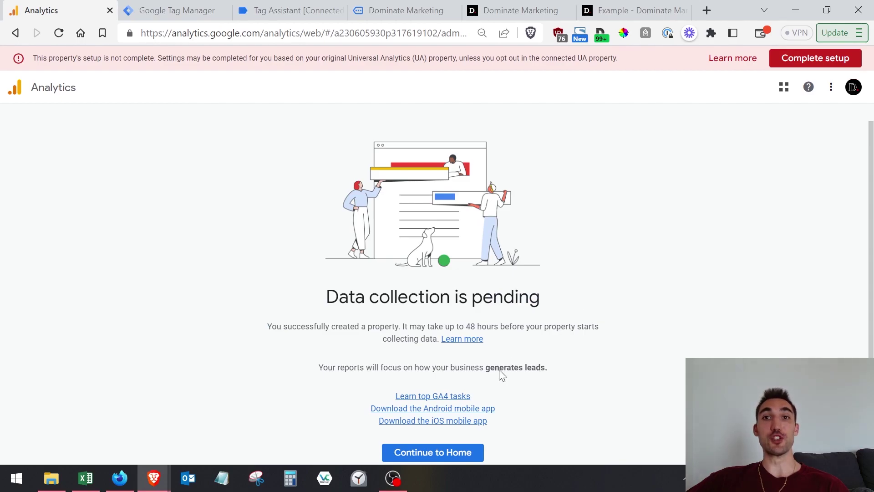
left_click(464, 460)
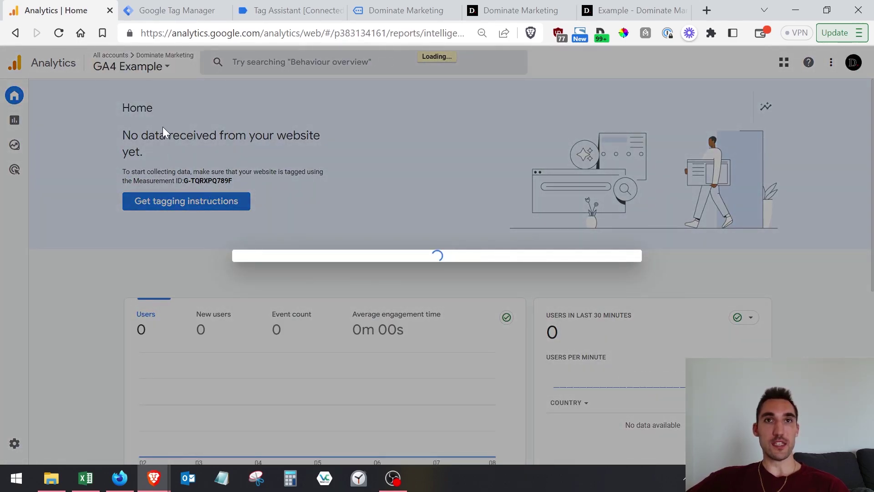
Choose No for connecting an existing UA property, review the Universal Analytics migration dialog, and skip it for now
left_click(255, 337)
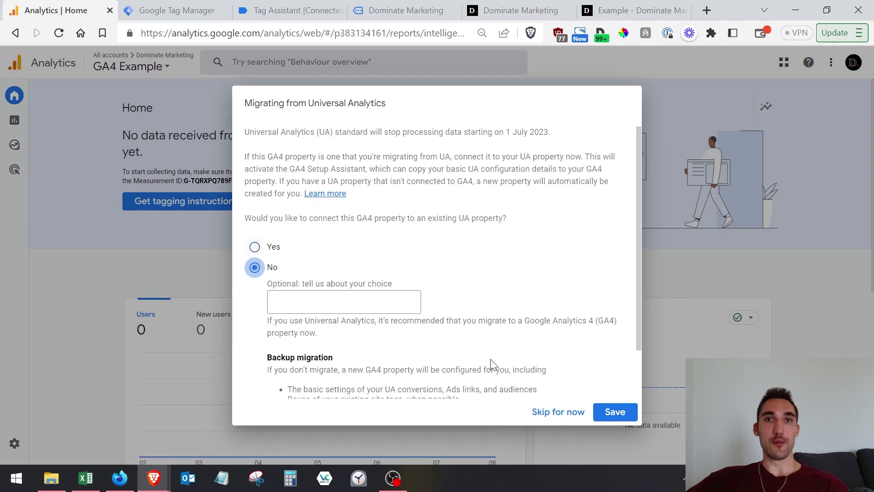
scroll(437, 238, "down", 2)
scroll(346, 142, "up", 2)
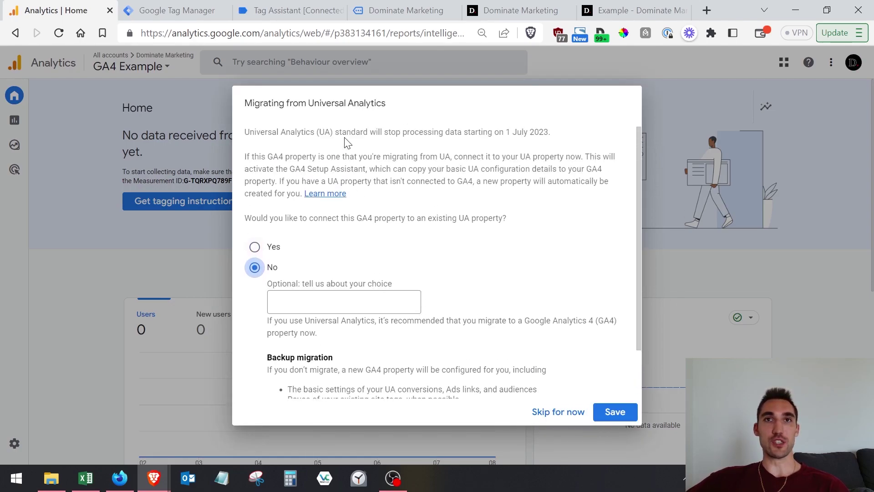
left_click(567, 413)
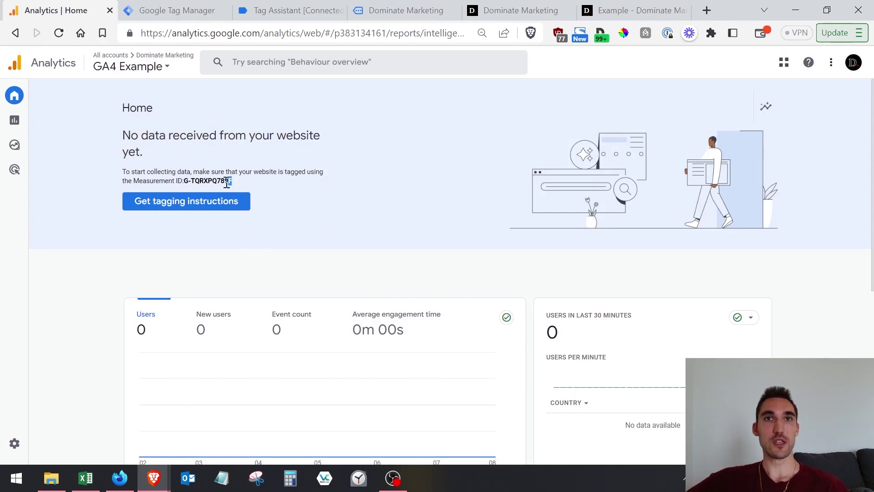
Check the measurement ID on the GA4 Example Home page, reload the dominatemarketing.io site, and check the Home page's data status again
left_click_drag(231, 181, 183, 180)
left_click(188, 176)
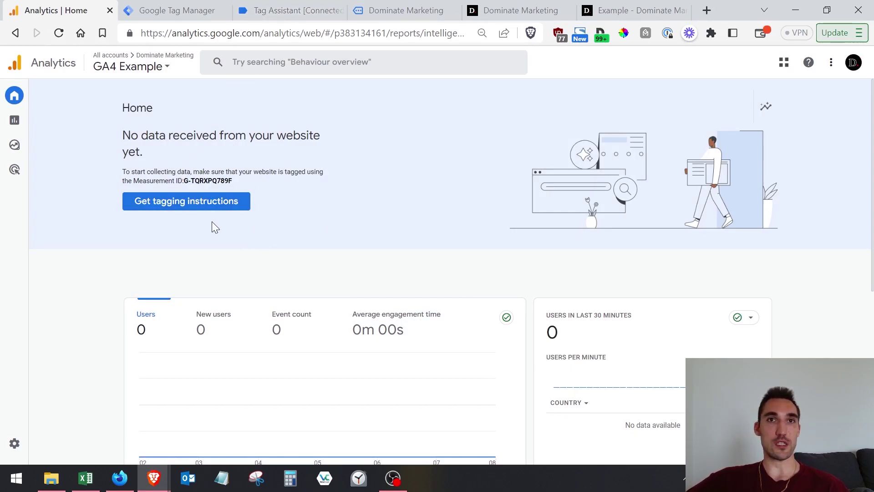
left_click(549, 6)
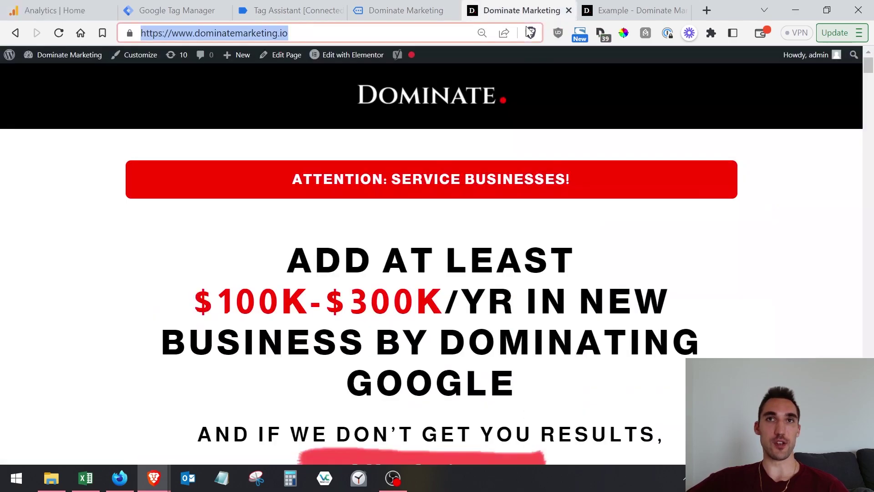
key("Return")
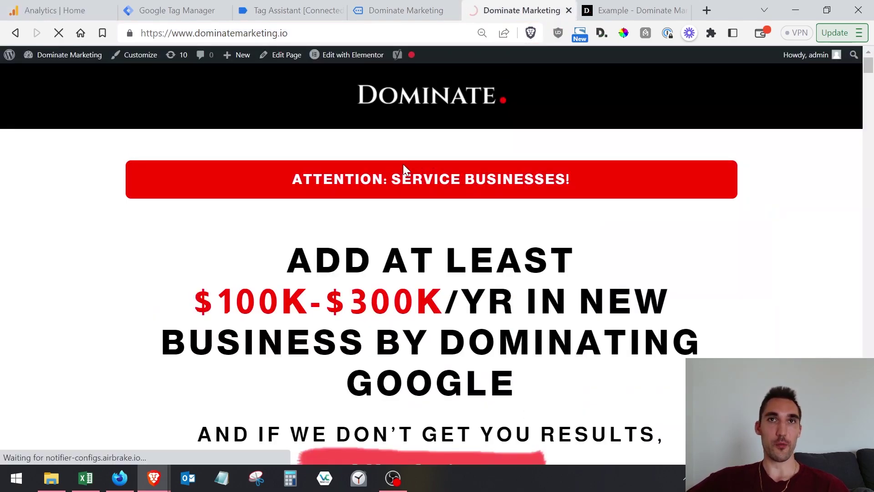
left_click(55, 10)
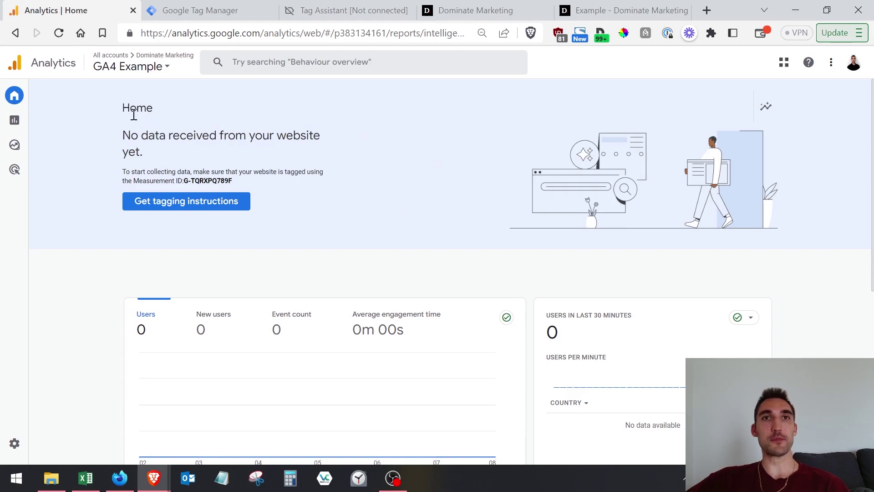
left_click_drag(134, 115, 115, 112)
left_click(288, 189)
left_click(119, 140)
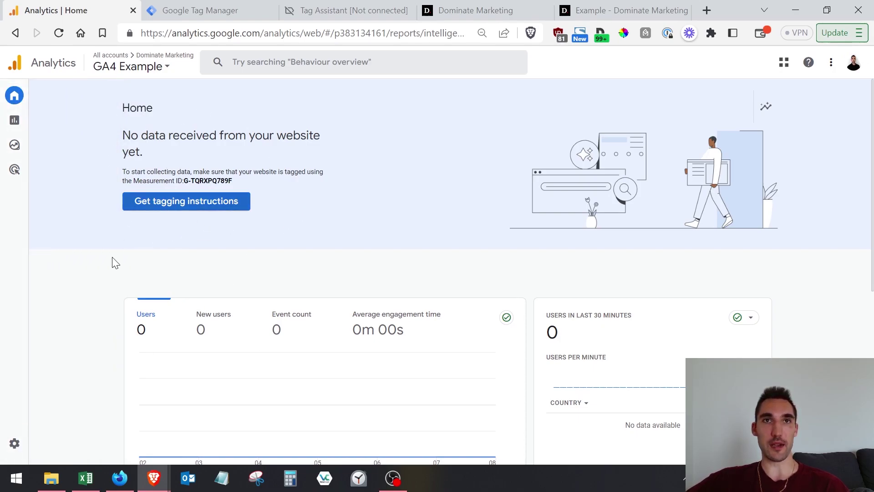
Open DebugView in the GA4 Example property's admin settings and look for incoming debug events
left_click(27, 448)
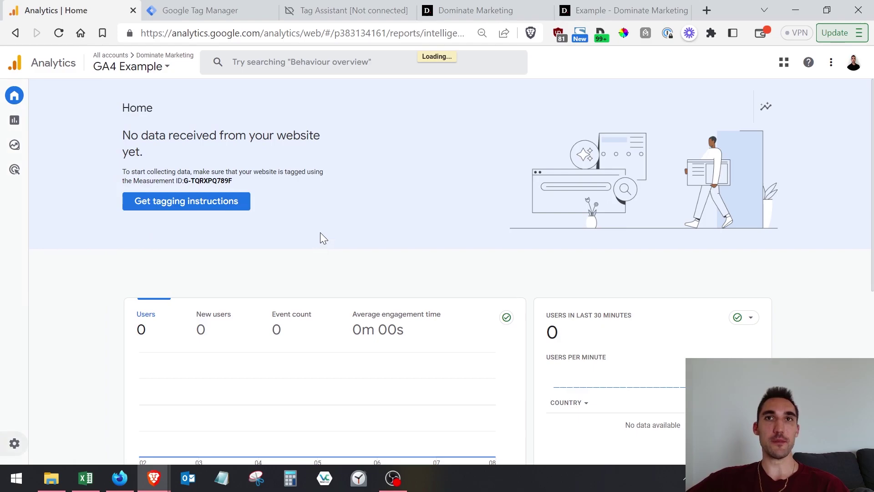
scroll(396, 327, "down", 5)
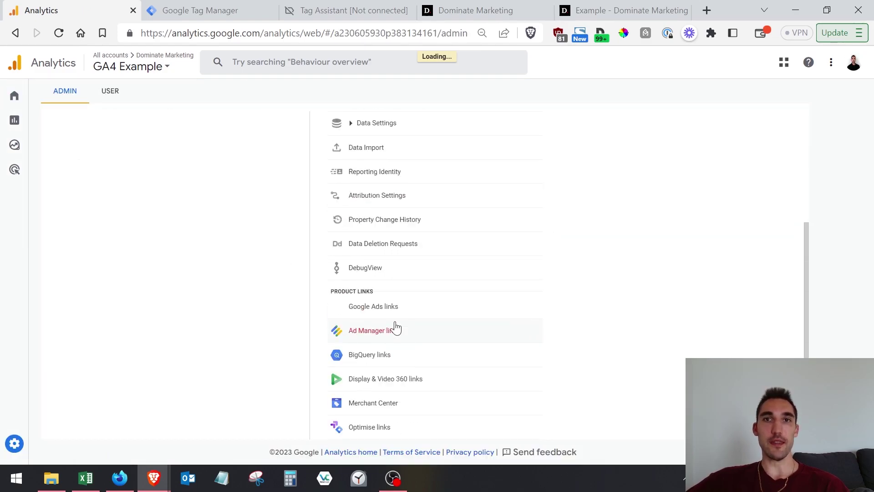
scroll(403, 273, "up", 5)
scroll(384, 241, "down", 4)
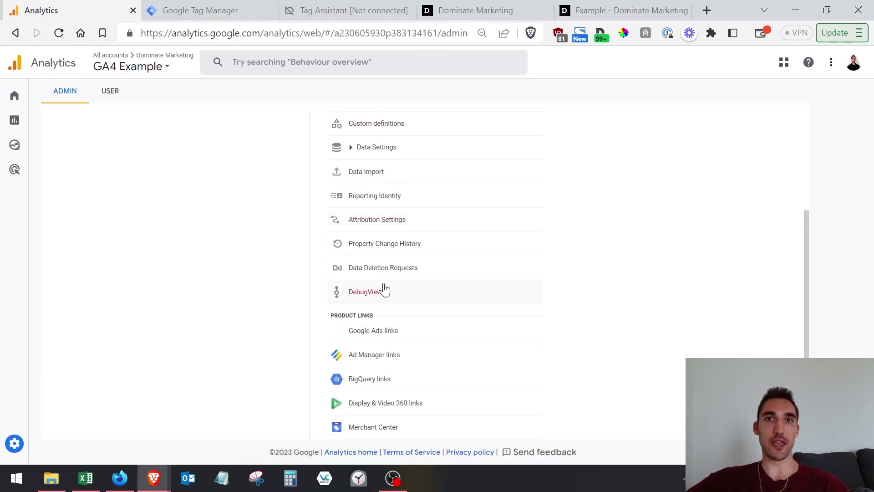
left_click(379, 293)
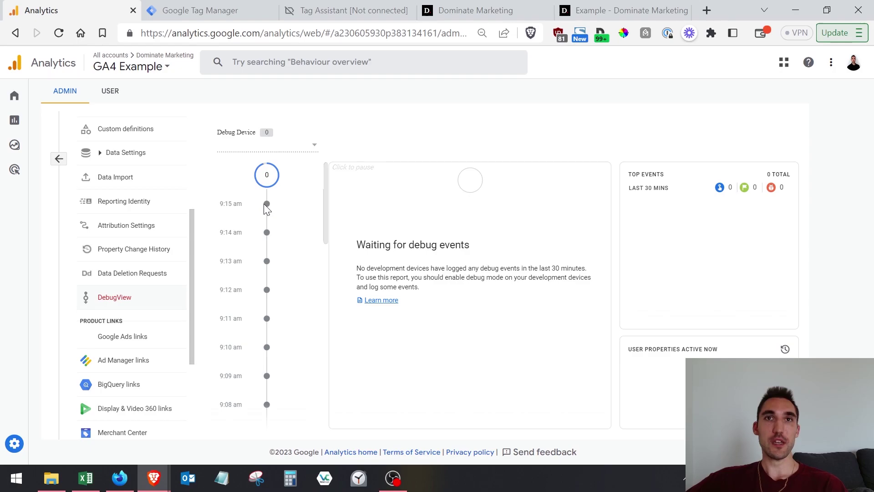
scroll(267, 220, "down", 10)
scroll(270, 241, "up", 5)
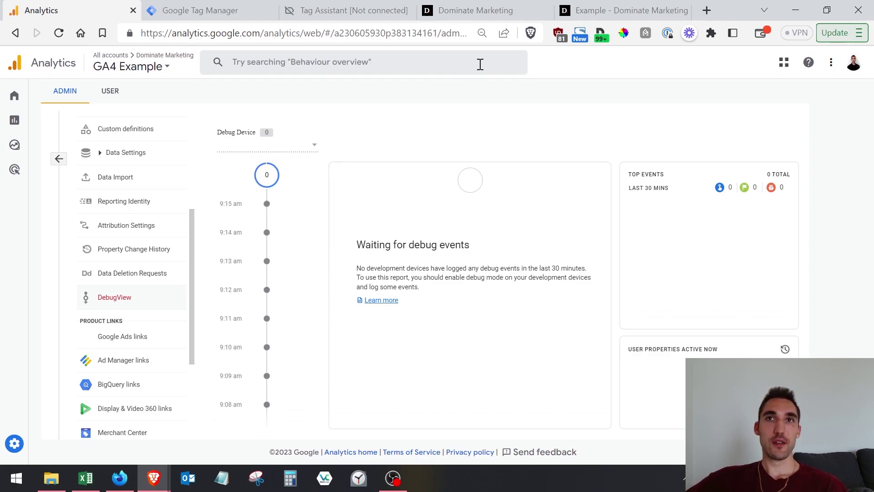
Reload the dominatemarketing.io site to generate a visit and return to the GA4 Example DebugView
left_click(482, 12)
key("F5")
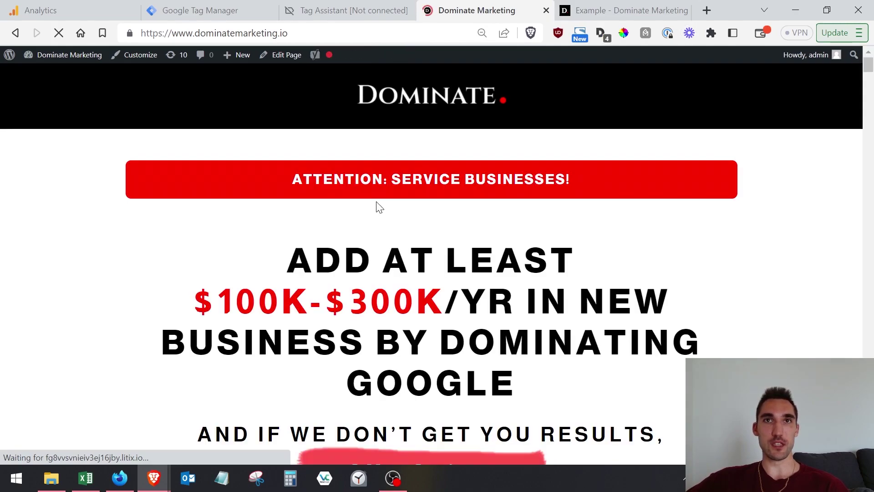
key("ctrl+1")
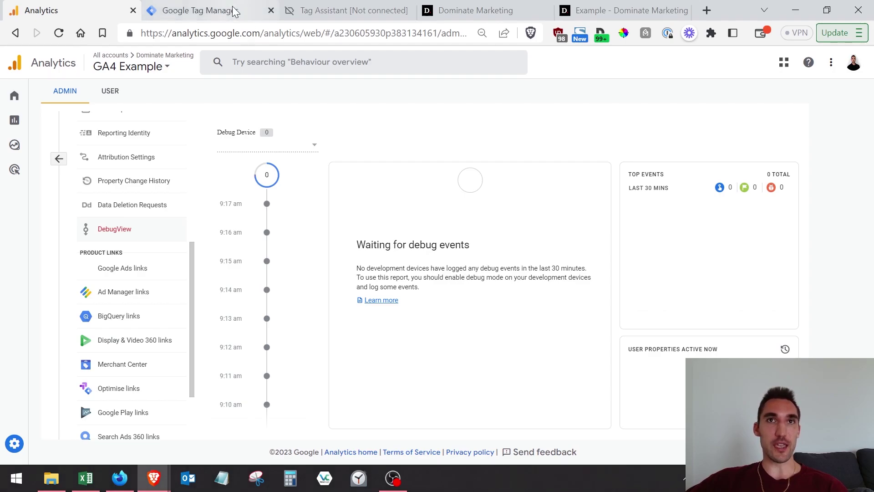
Check the Tag Manager tag list, then inspect the hits sent for Google tag G-TQRXPQ789F in Tag Assistant
left_click(201, 10)
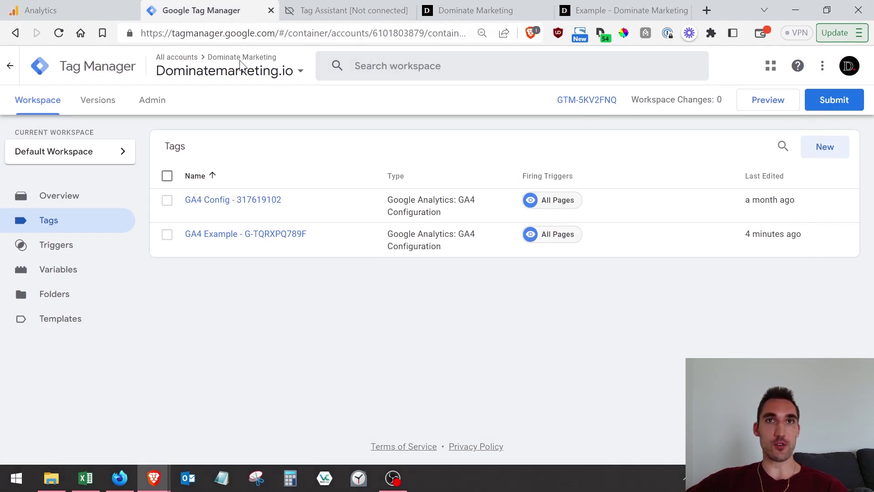
left_click(318, 10)
left_click(212, 104)
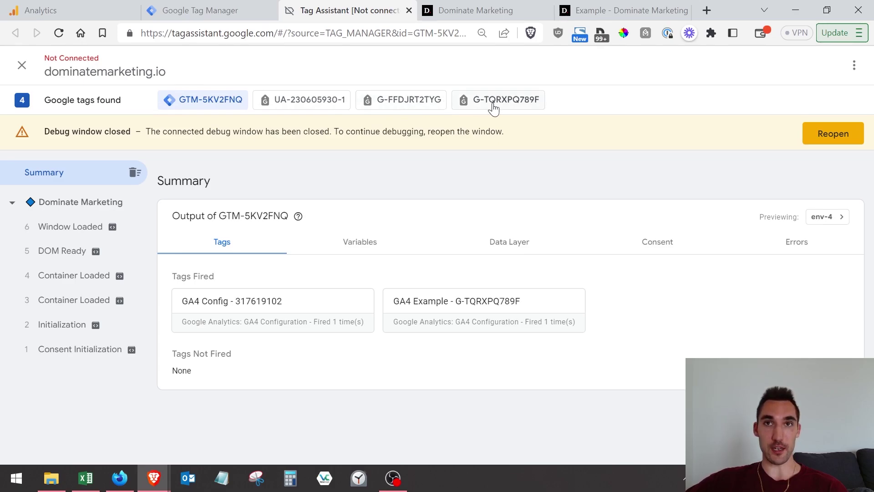
left_click(536, 104)
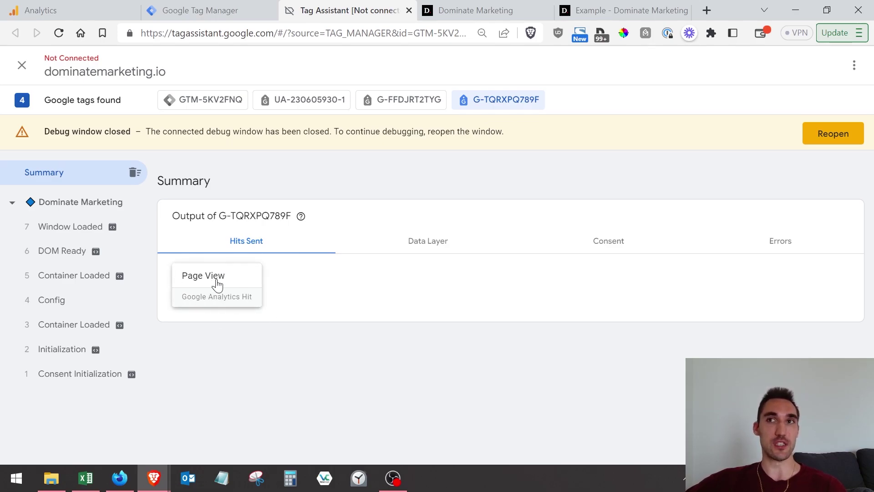
Switch Analytics to the existing Dominate Marketing GA4 property and examine its DebugView timeline
left_click(41, 10)
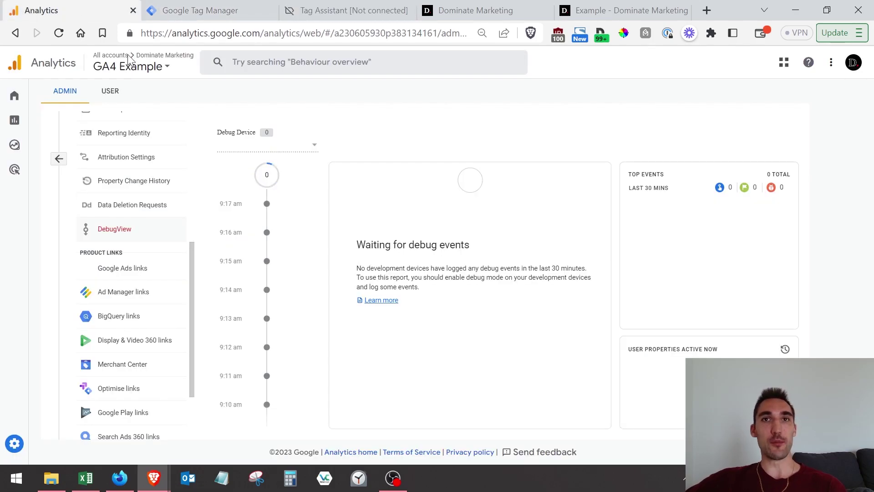
left_click(167, 69)
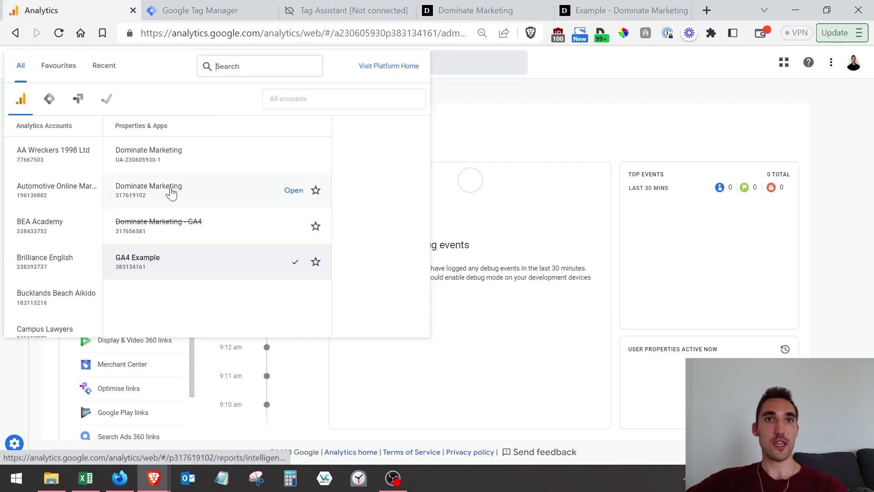
left_click(171, 192)
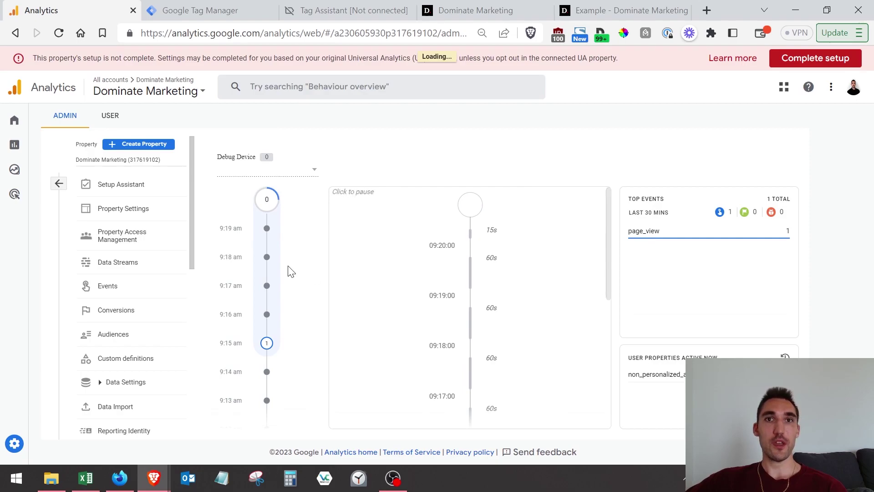
scroll(443, 270, "down", 5)
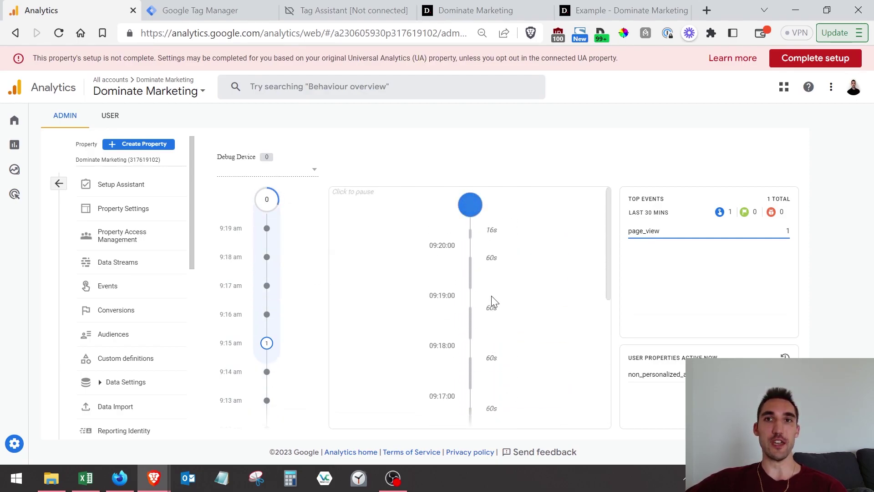
Reload the dominatemarketing.io site and check the Dominate Marketing property's DebugView for new events
left_click(476, 10)
key("F5")
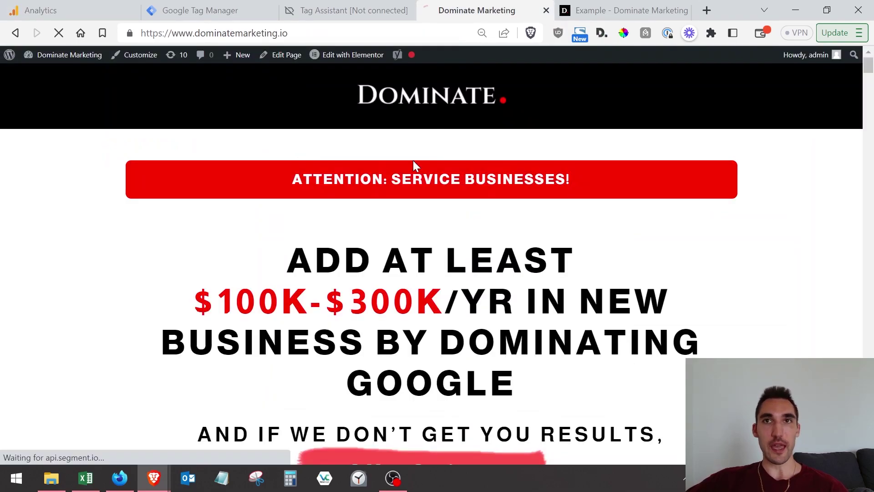
key("ctrl+1")
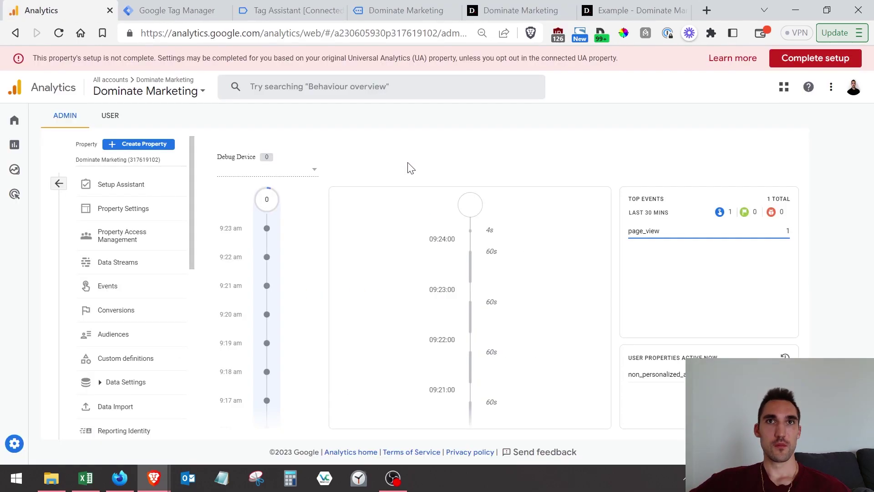